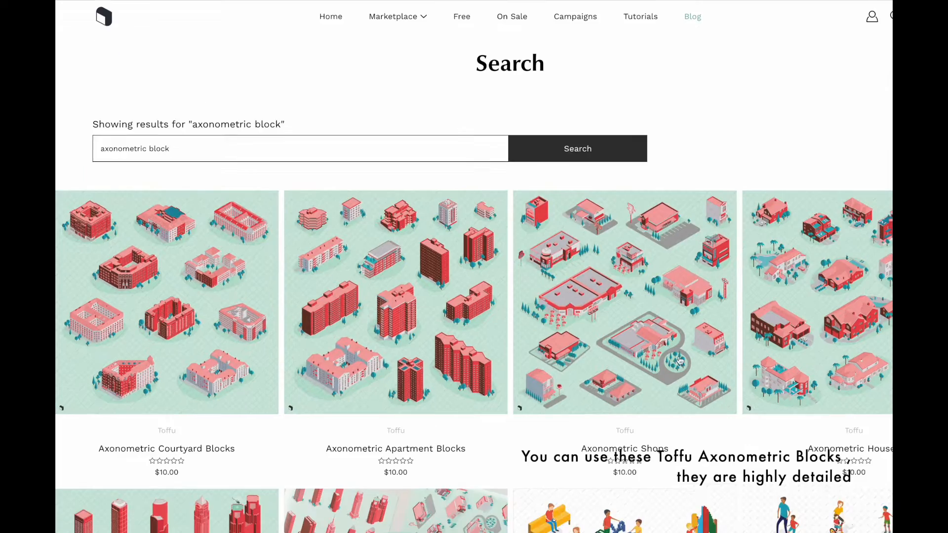
scroll(440, 423, down, 2)
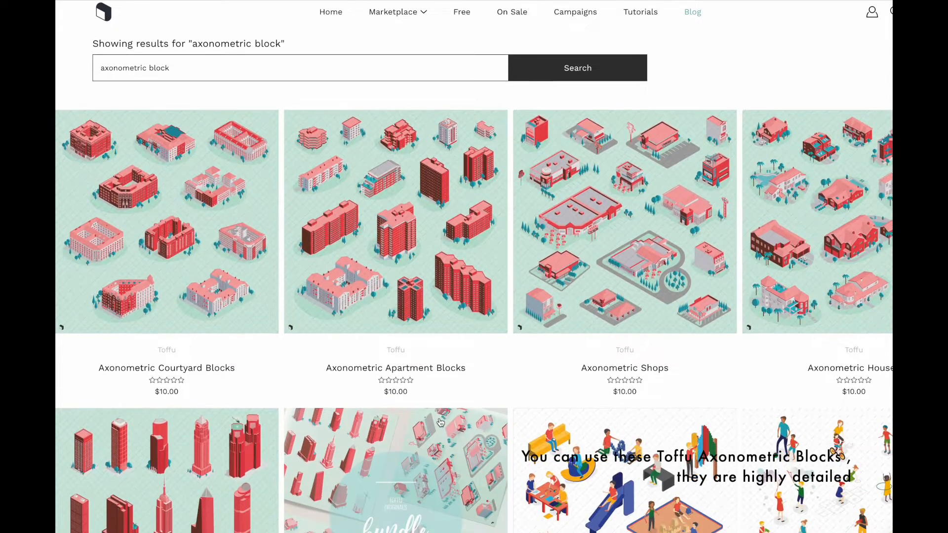
scroll(144, 465, down, 1)
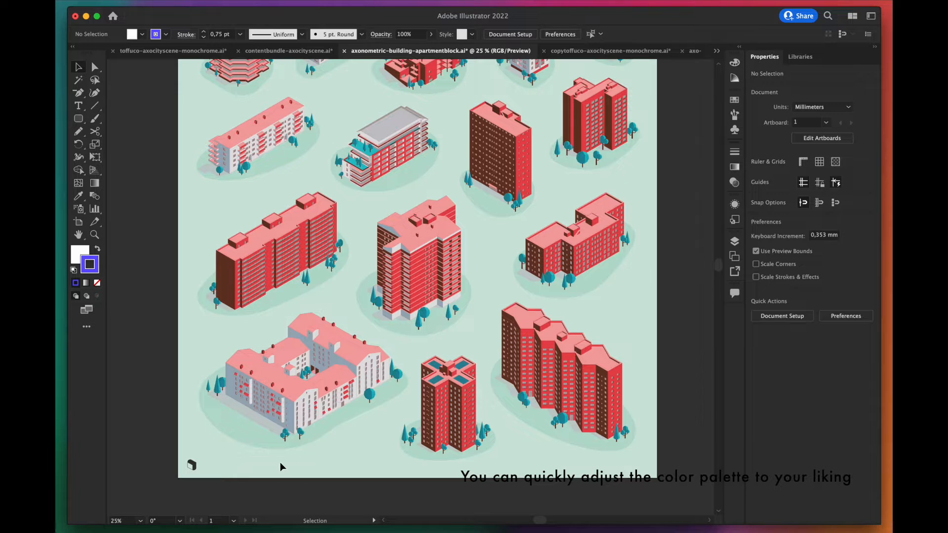
- Set the stroke colour of the courtyard apartment block near the artboard's lower edge to 614fff
scroll(226, 464, up, 1)
scroll(233, 452, up, 1)
click(371, 417)
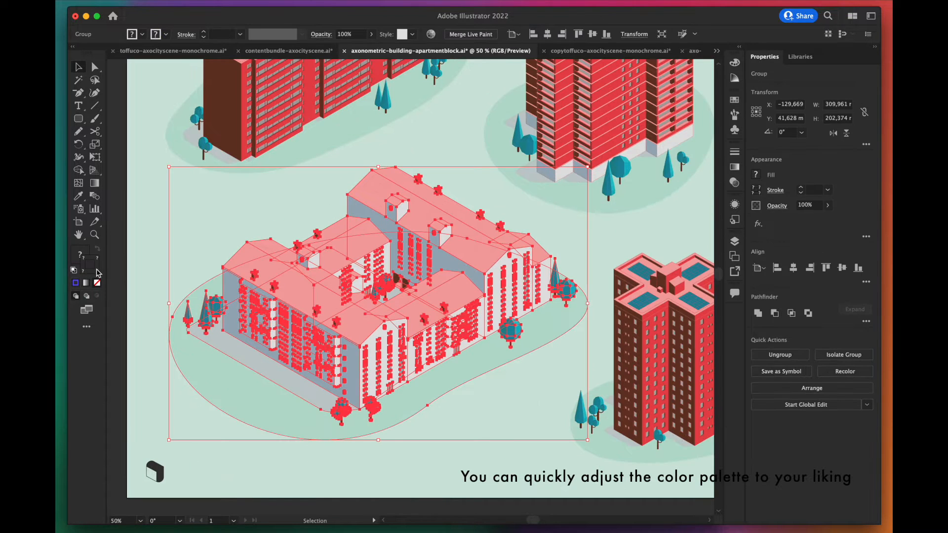
double_click(98, 272)
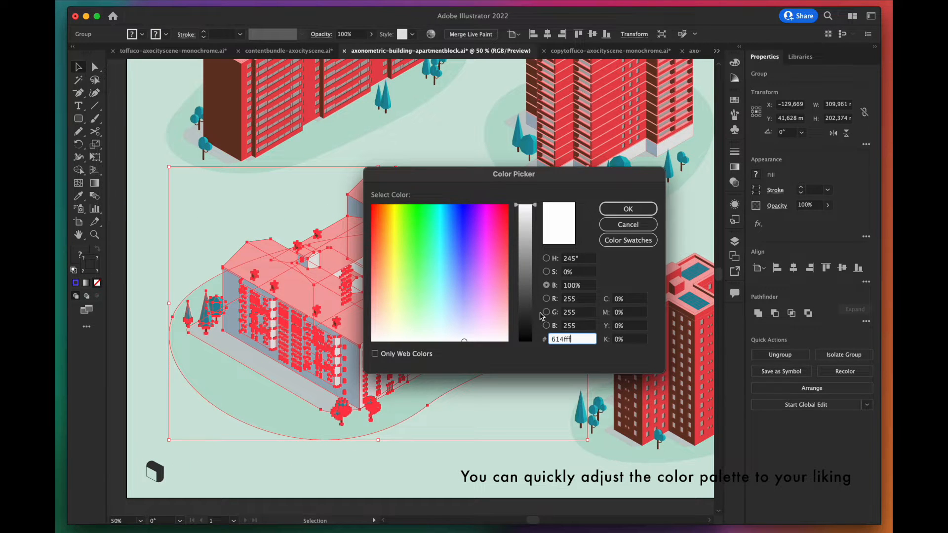
click(629, 209)
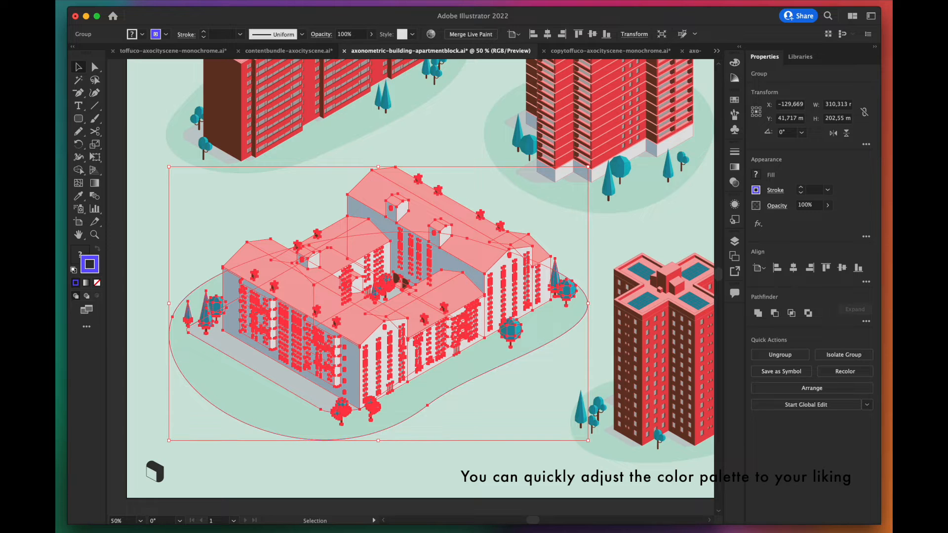
- Fill the entire courtyard apartment block group with white (ffffff)
click(82, 252)
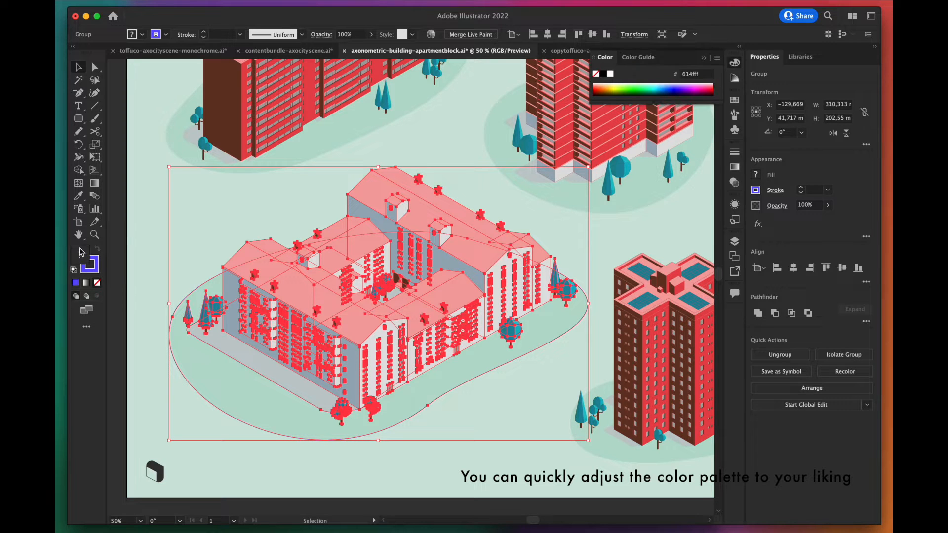
click(611, 74)
click(608, 241)
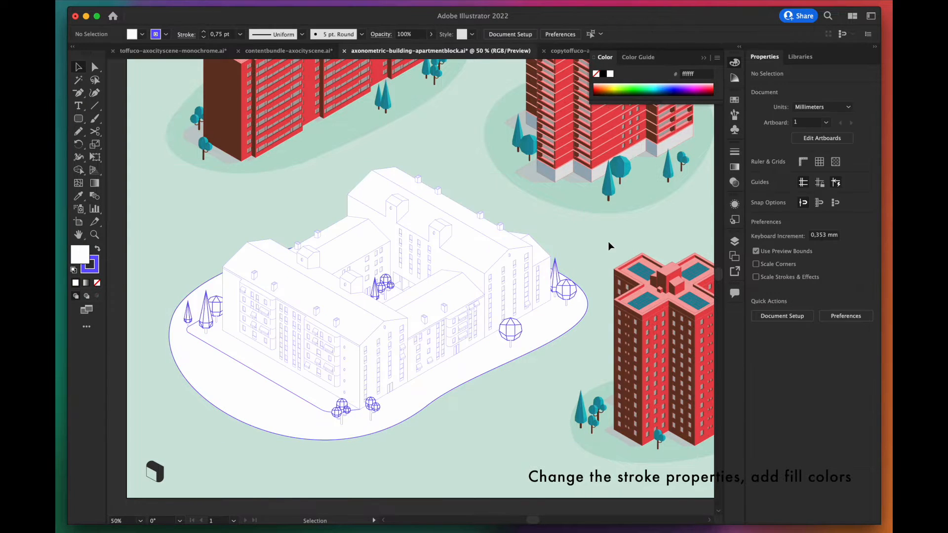
- Give all lines of the courtyard apartment block a 0.75 pt stroke with round caps
click(502, 298)
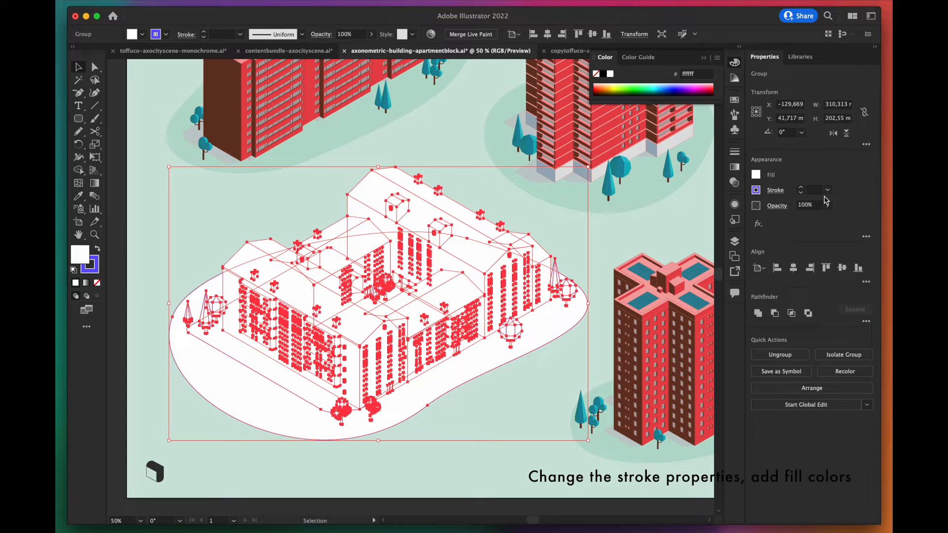
click(828, 191)
click(846, 225)
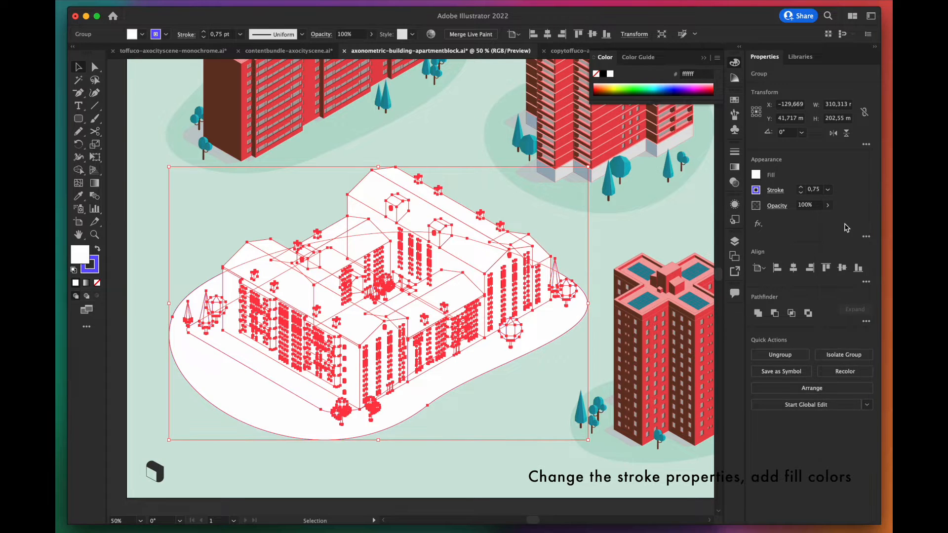
click(734, 153)
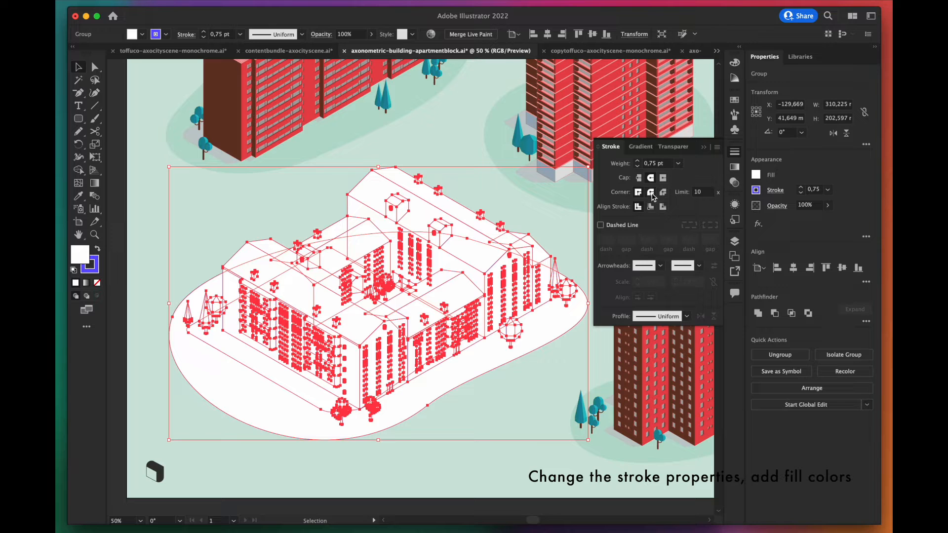
click(704, 148)
click(615, 255)
- Pull the front roof face away from the courtyard block and fill it with the purple of its stroke
key(a)
click(305, 299)
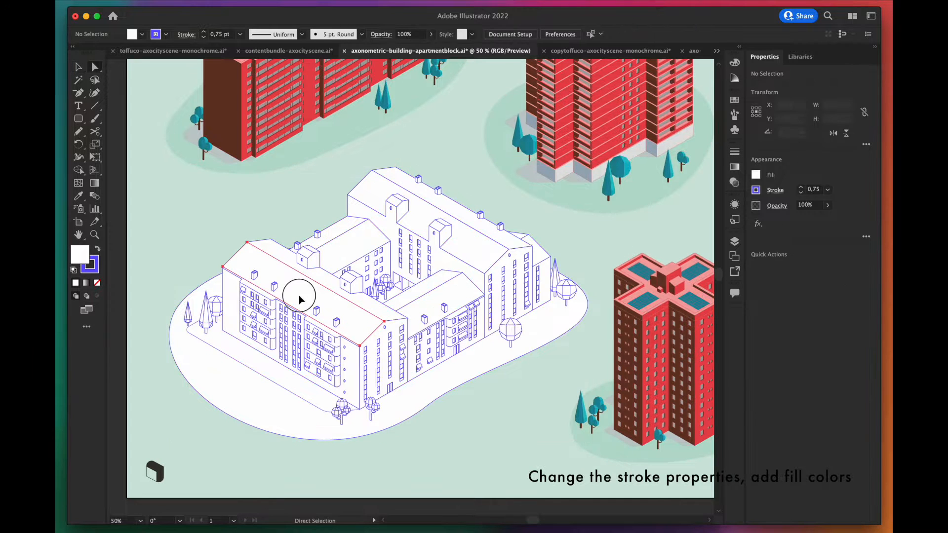
drag(305, 299, 278, 286)
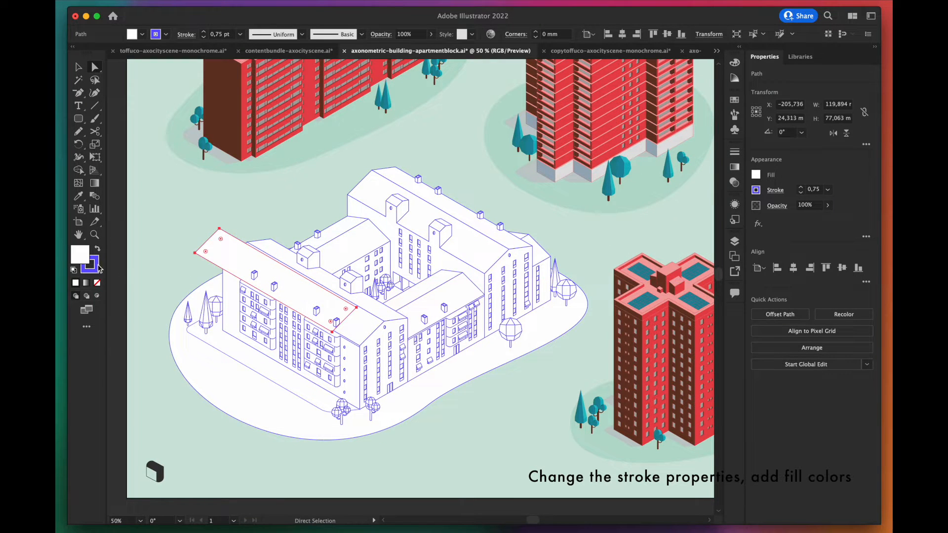
drag(96, 270, 80, 257)
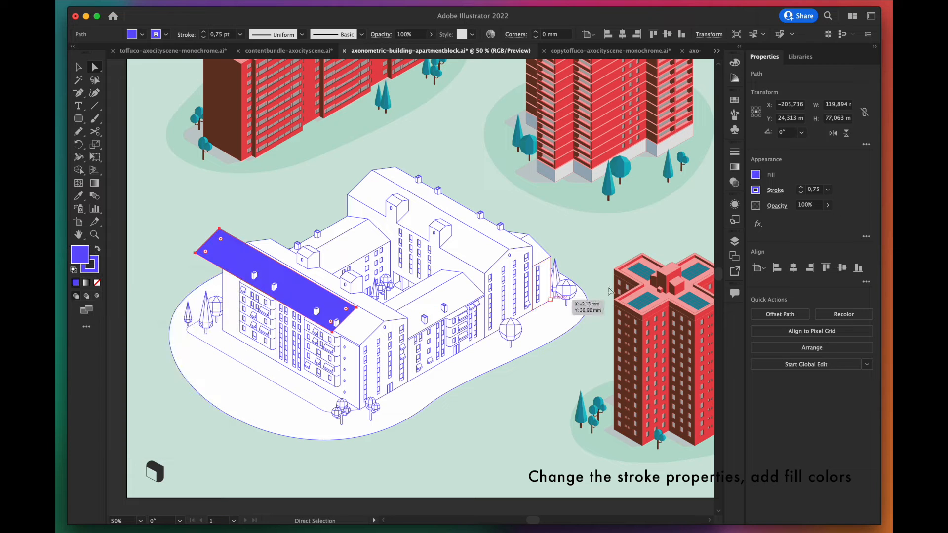
- Set the purple roof face's opacity to 10% and move it back into place on the building
click(801, 205)
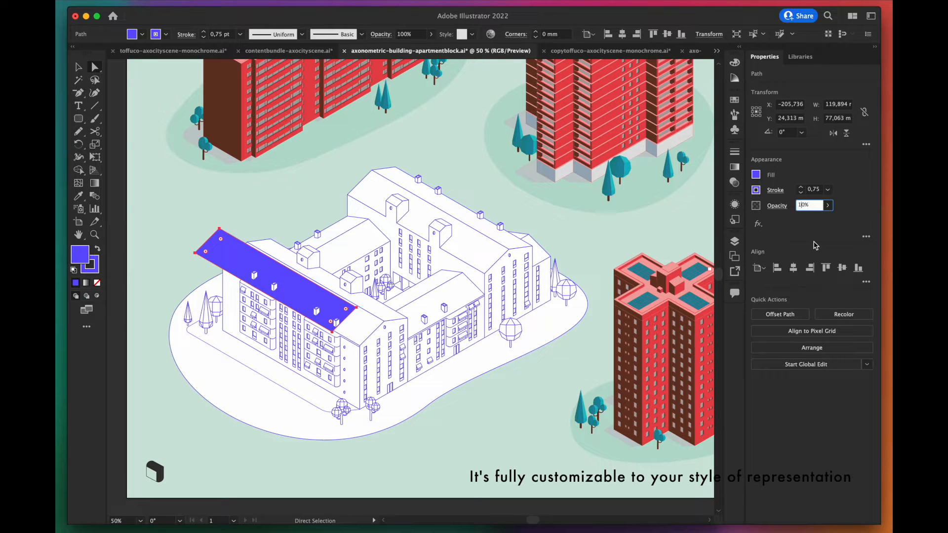
key(Return)
scroll(330, 334, up, 3)
drag(320, 306, 404, 345)
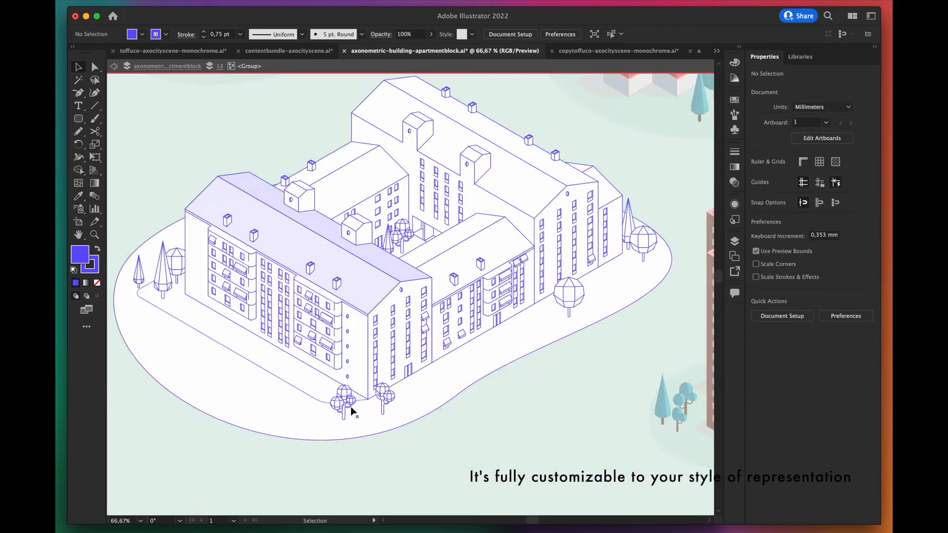
- Replace the two small tree clusters at the courtyard block's front corner with detailed outline trees
click(345, 402)
shift+click(391, 403)
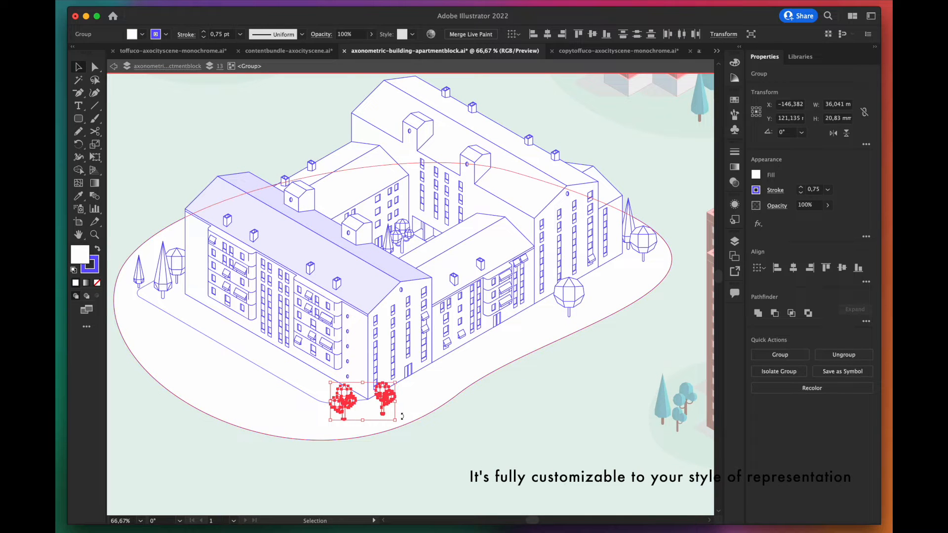
key(Delete)
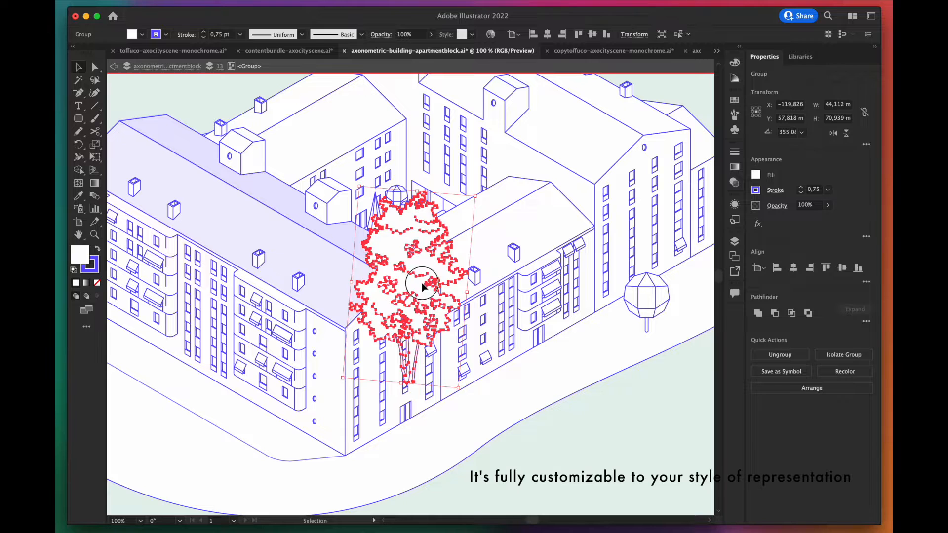
drag(421, 283, 324, 392)
drag(377, 307, 359, 445)
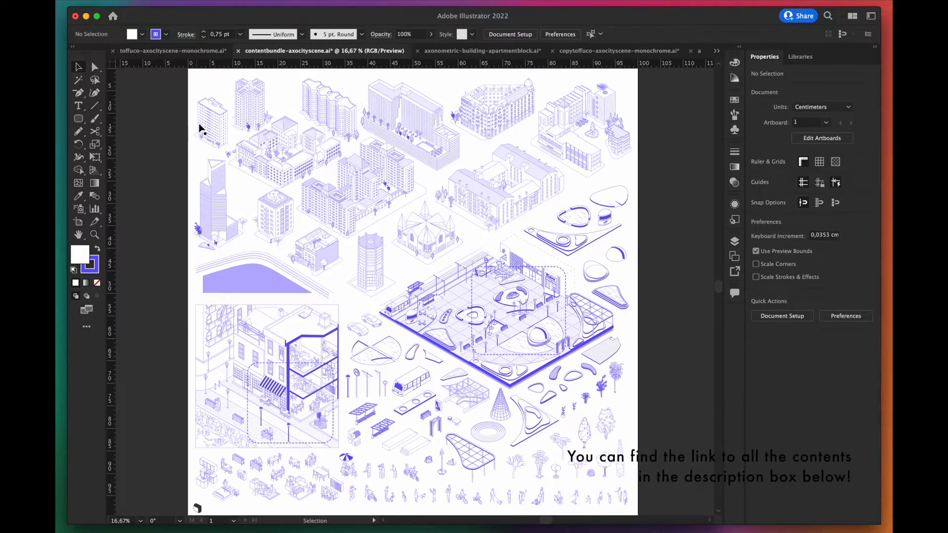
- Look over the line-drawn buildings, plaza, street furniture and trees in the contentbundle-axocityscene file
scroll(201, 127, up, 3)
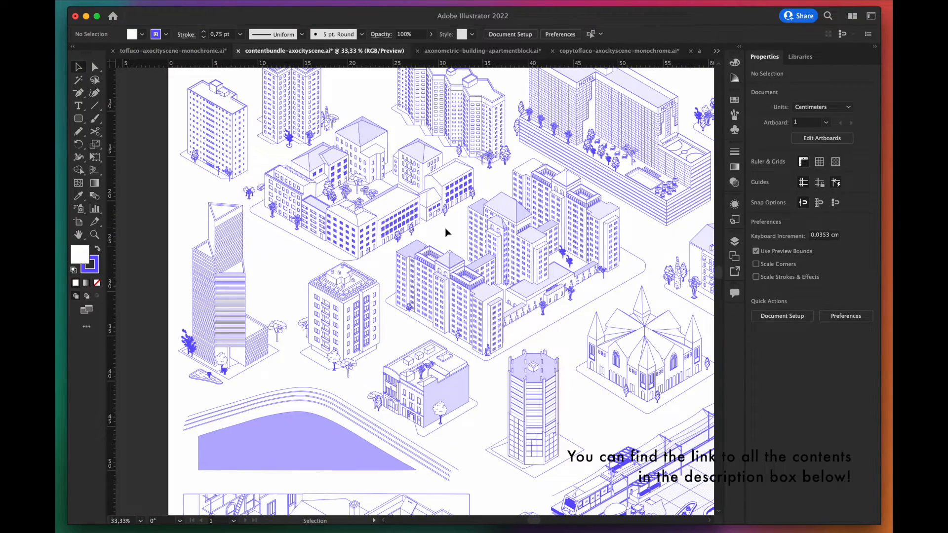
drag(453, 221, 371, 249)
drag(669, 382, 447, 308)
drag(526, 474, 414, 267)
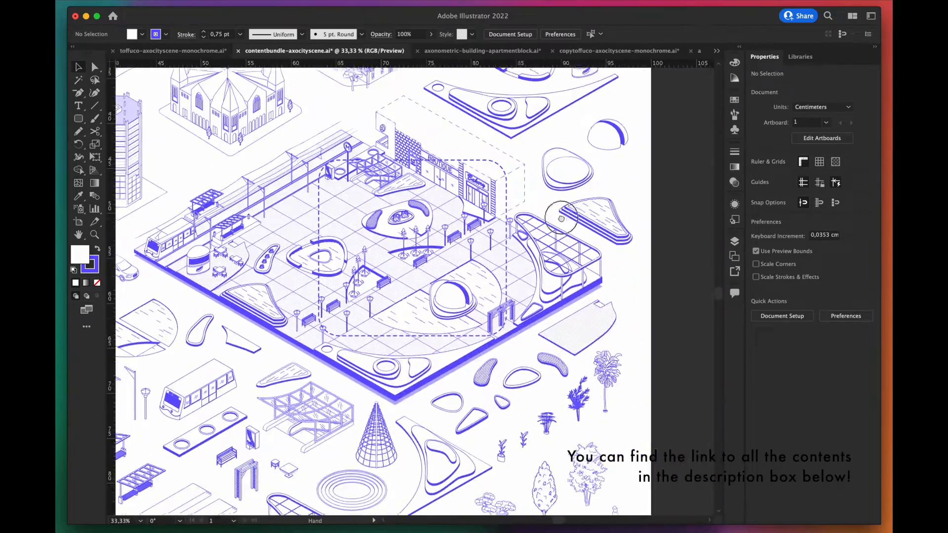
drag(297, 494, 378, 349)
drag(203, 405, 542, 400)
scroll(207, 417, down, 3)
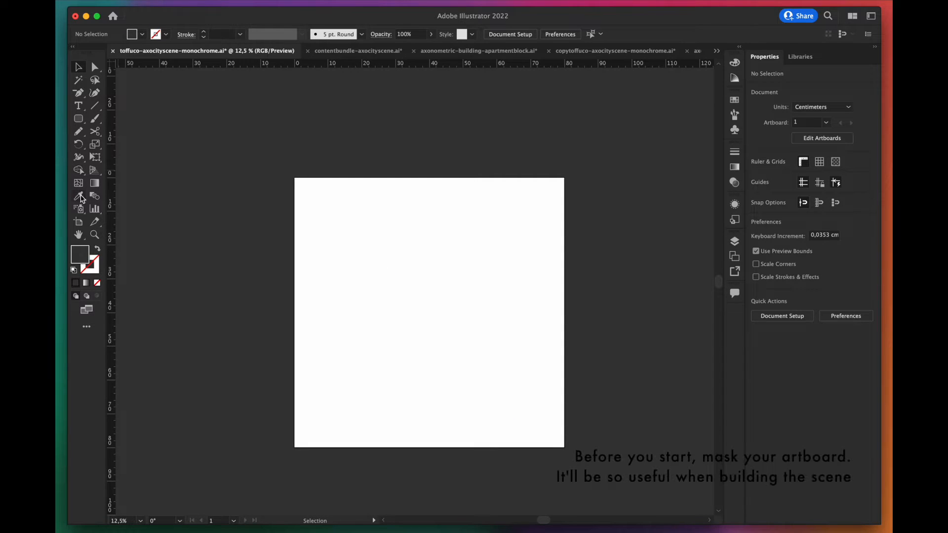
- Draw a dark grey rectangle without stroke, about 138 × 117 cm, covering the artboard and its surroundings
click(80, 197)
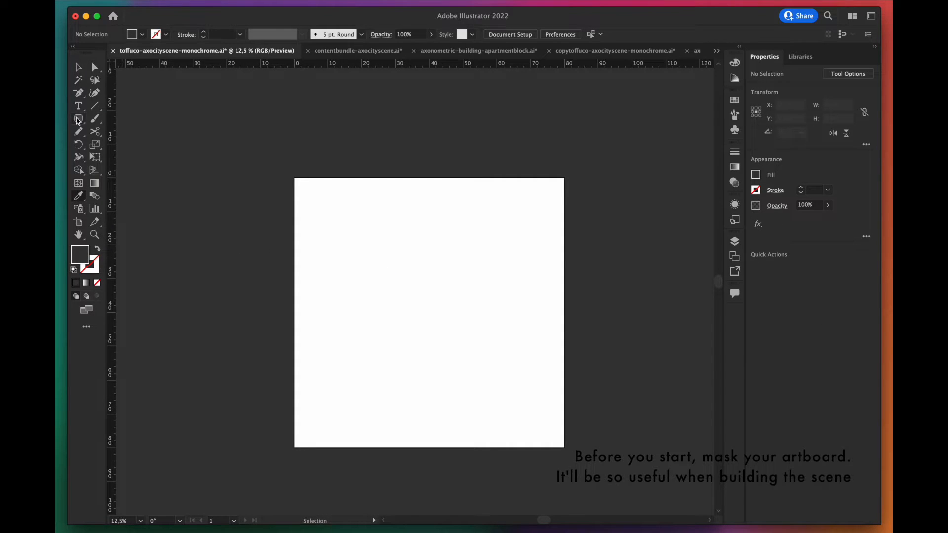
click(78, 120)
click(121, 120)
drag(213, 102, 680, 497)
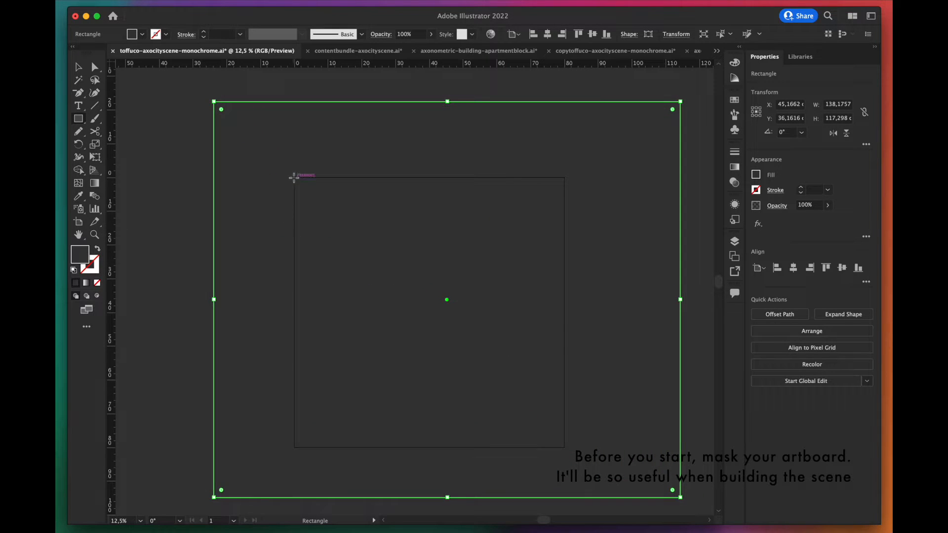
- Draw a second rectangle matching the artboard's edges and cut it out of the larger one with Shape Builder to form a mask
drag(294, 177, 564, 448)
key(v)
key(ctrl+a)
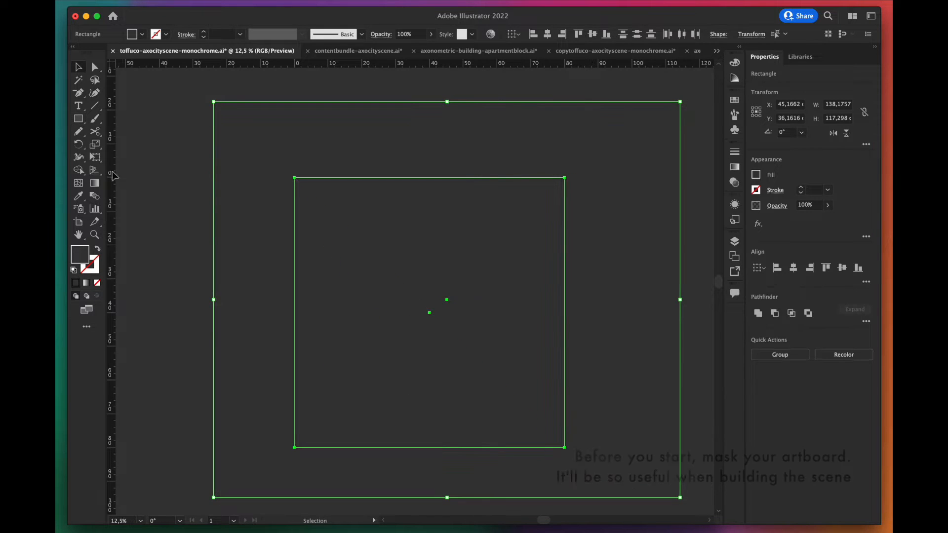
click(78, 170)
alt+click(335, 343)
key(v)
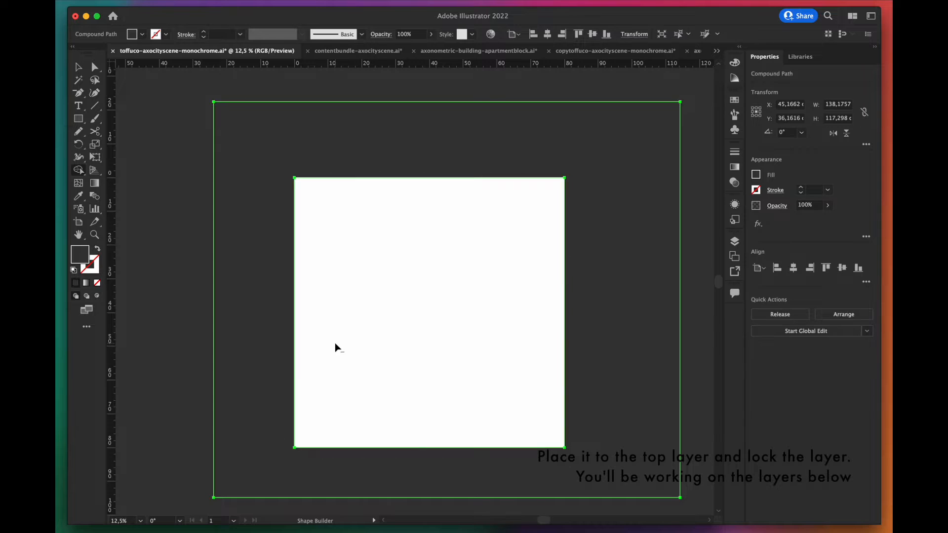
click(395, 304)
scroll(395, 303, up, 1)
scroll(394, 303, down, 1)
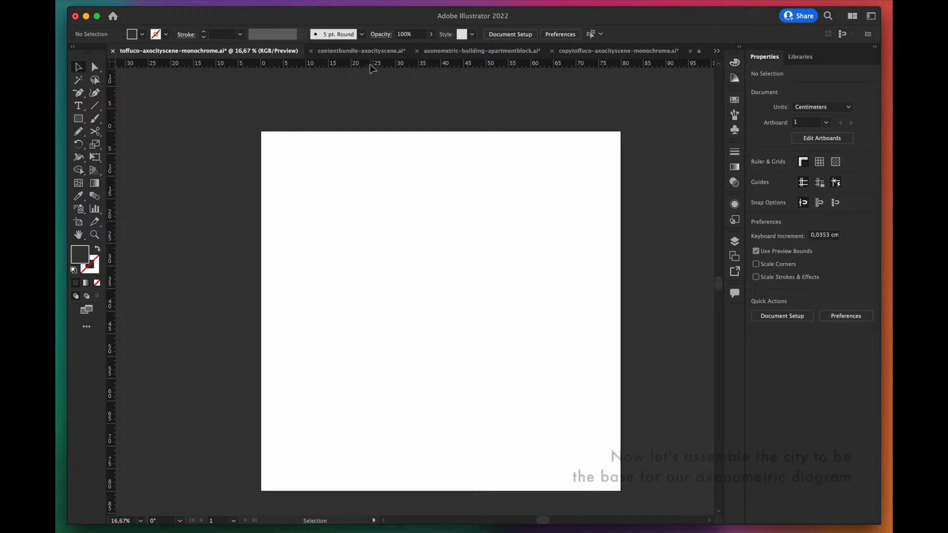
- Copy the long slab building with the stepped base from the content bundle into the city scene, at the artboard's upper-right corner
click(371, 51)
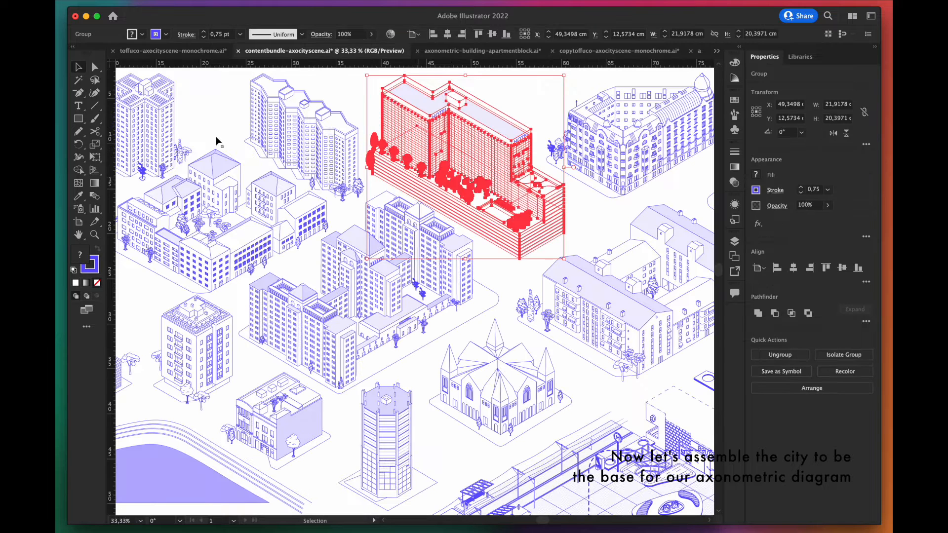
click(188, 55)
key(super+shift+v)
click(476, 340)
drag(538, 288, 602, 195)
- Paste more building groups into the scene and arrange them across the artboard, from apartment towers along the upper edge to the fire station block
click(568, 260)
key(super+v)
drag(438, 317, 499, 132)
click(497, 193)
click(315, 157)
click(313, 198)
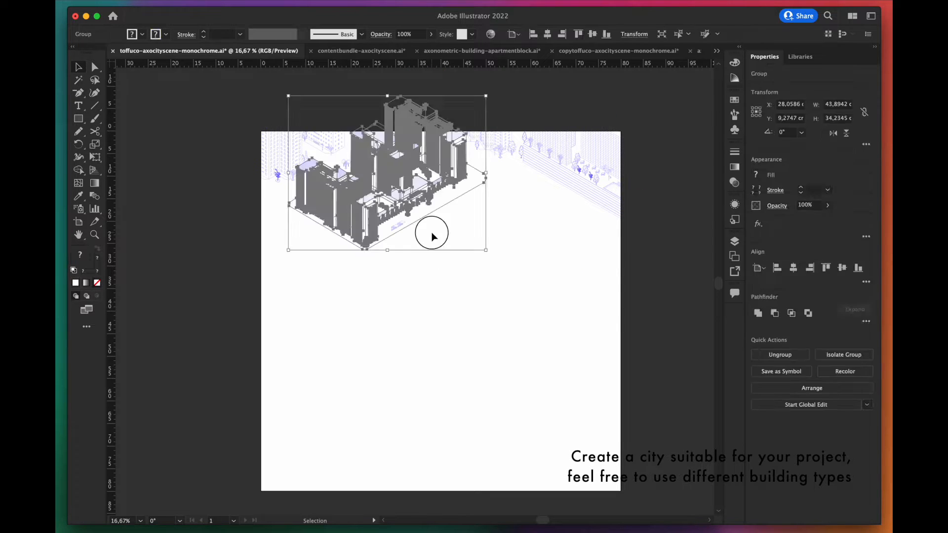
click(431, 237)
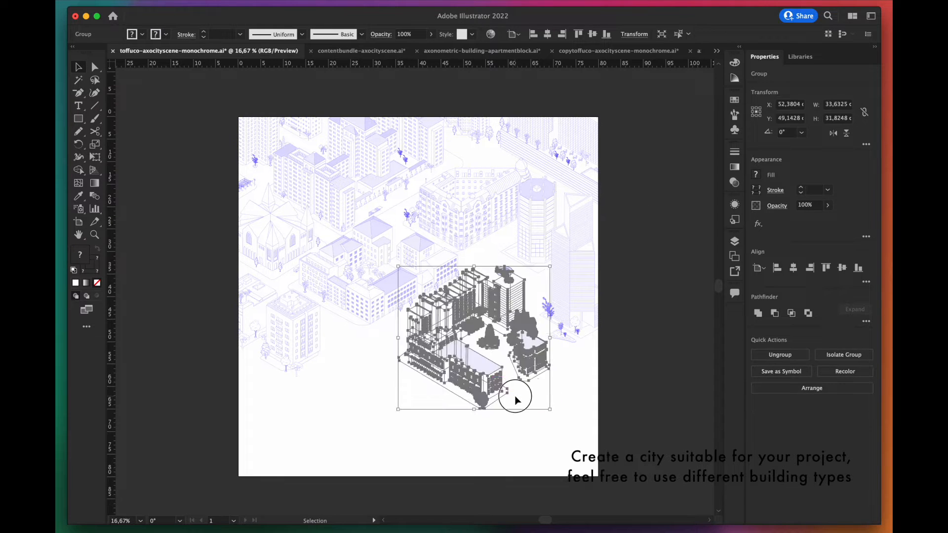
click(522, 452)
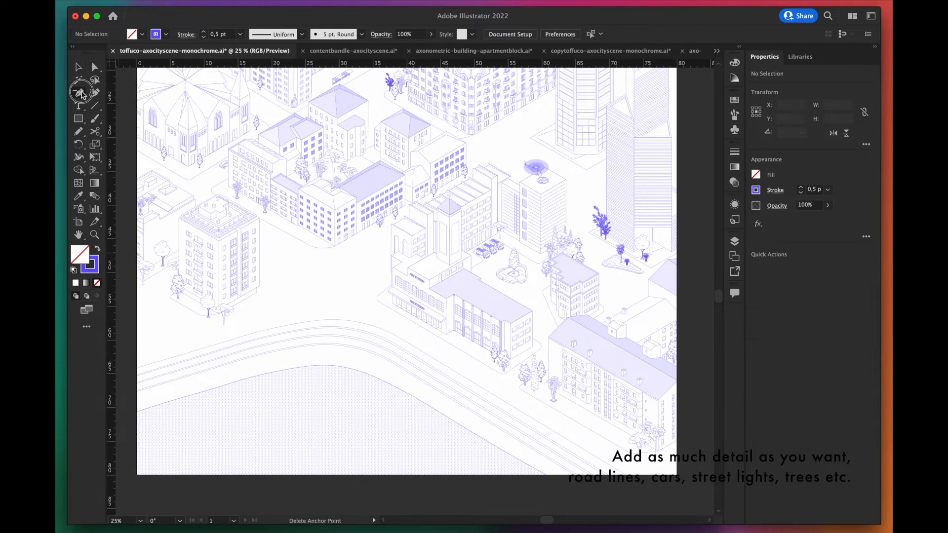
- Draw a straight road line with the Pen tool from the artboard's left edge to its lower-right edge and restack the buildings it crosses
drag(78, 92, 106, 91)
click(138, 159)
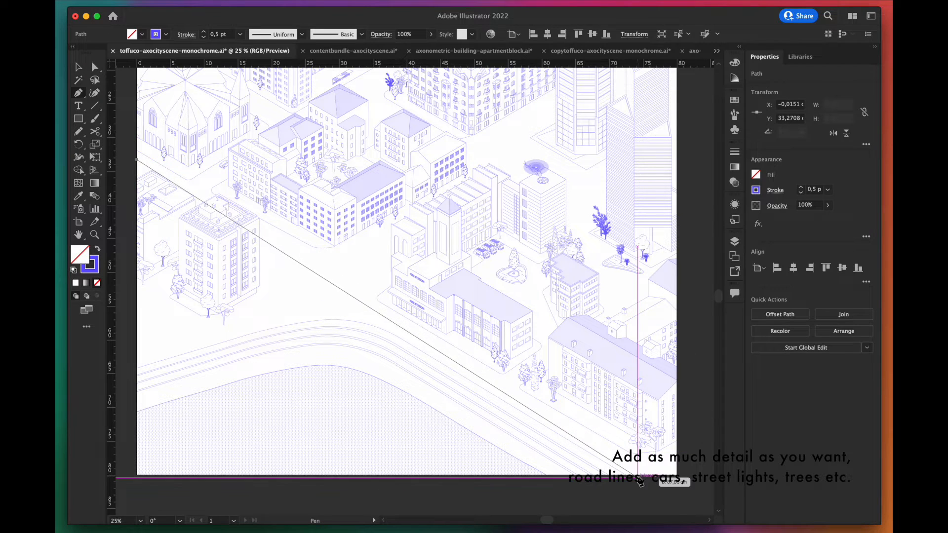
right_click(306, 303)
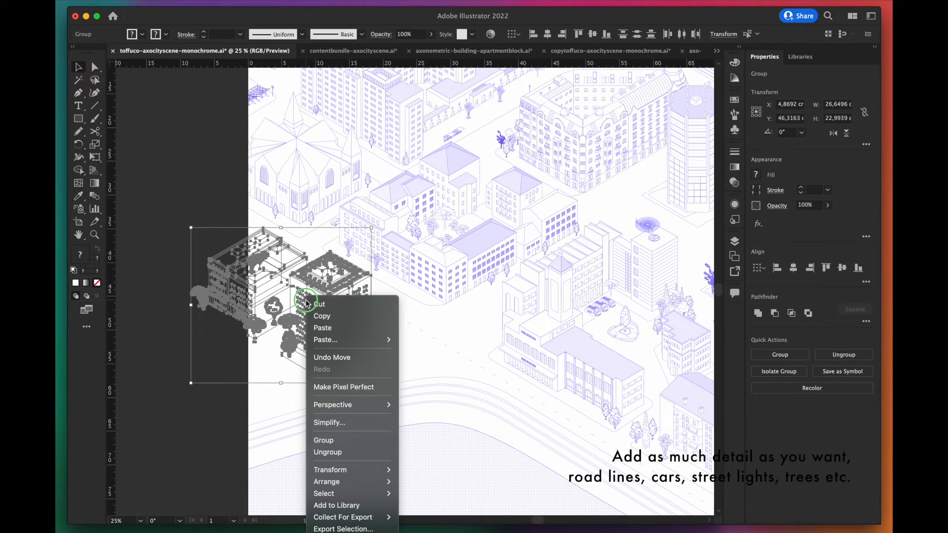
mouse_move(346, 482)
click(422, 475)
click(411, 357)
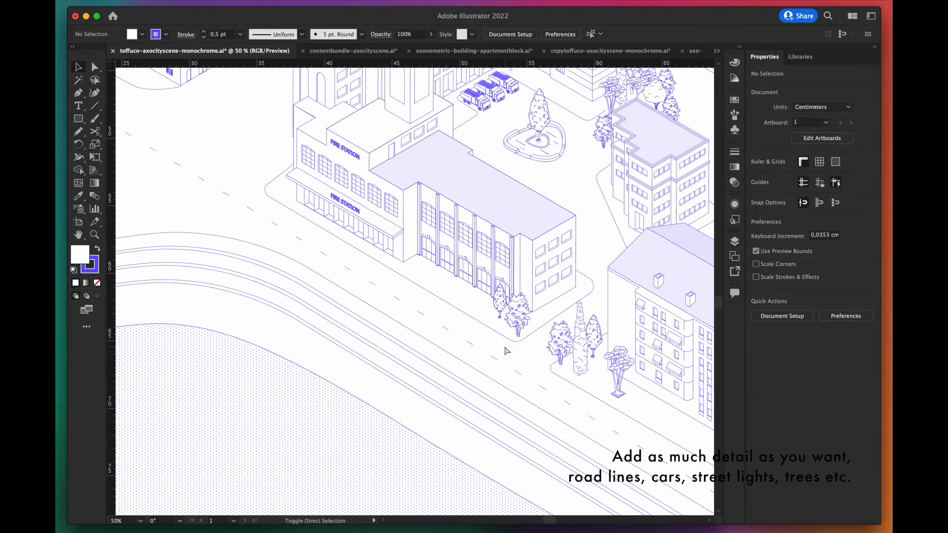
- Place cars on the diagonal road in front of the fire station and the adjacent apartment block
click(497, 344)
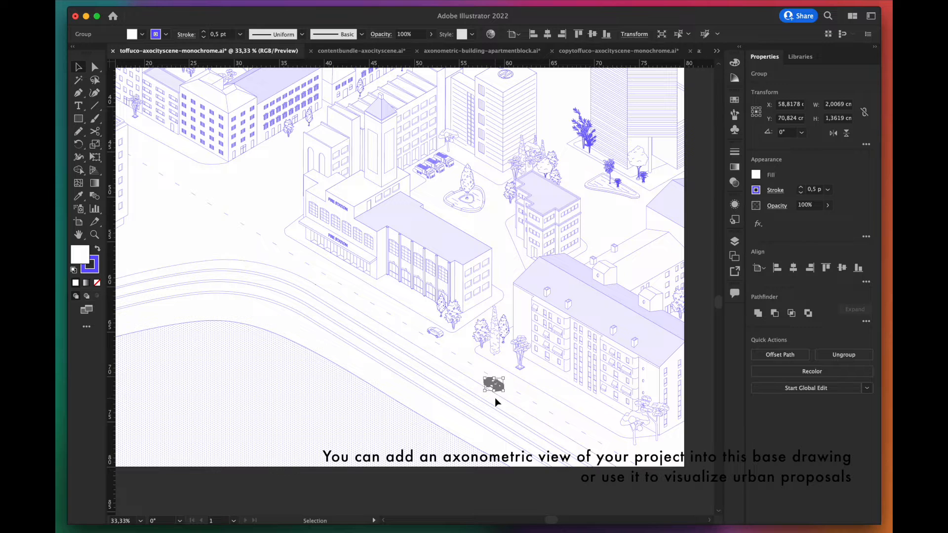
click(495, 398)
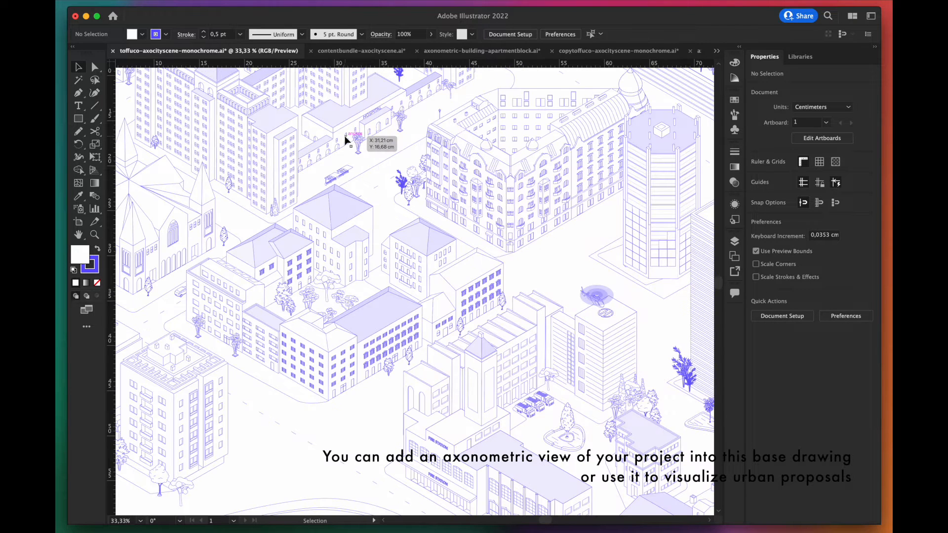
- Add street lamps along the sidewalk of the diagonal road, from the lower-right apartment block towards the fire station block
scroll(346, 141, up, 1)
key(super+v)
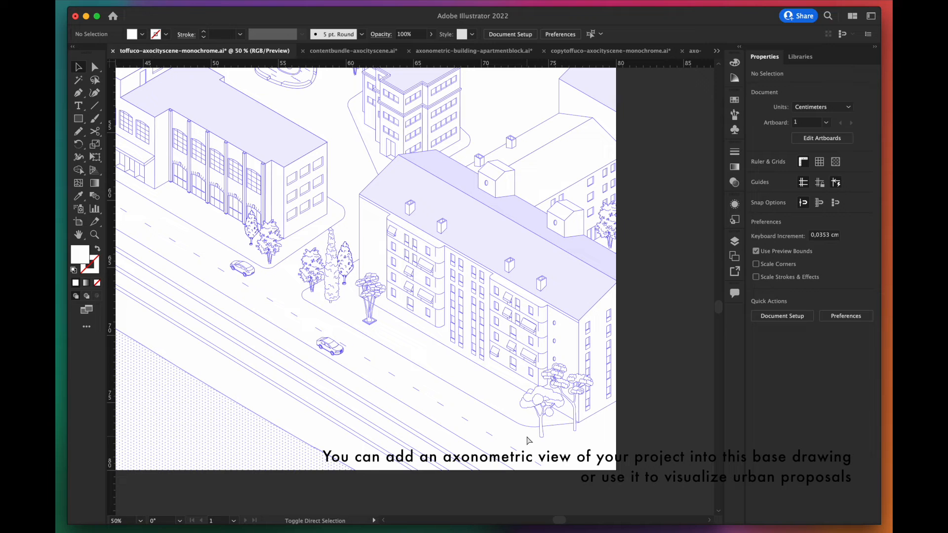
click(515, 403)
drag(515, 410, 216, 217)
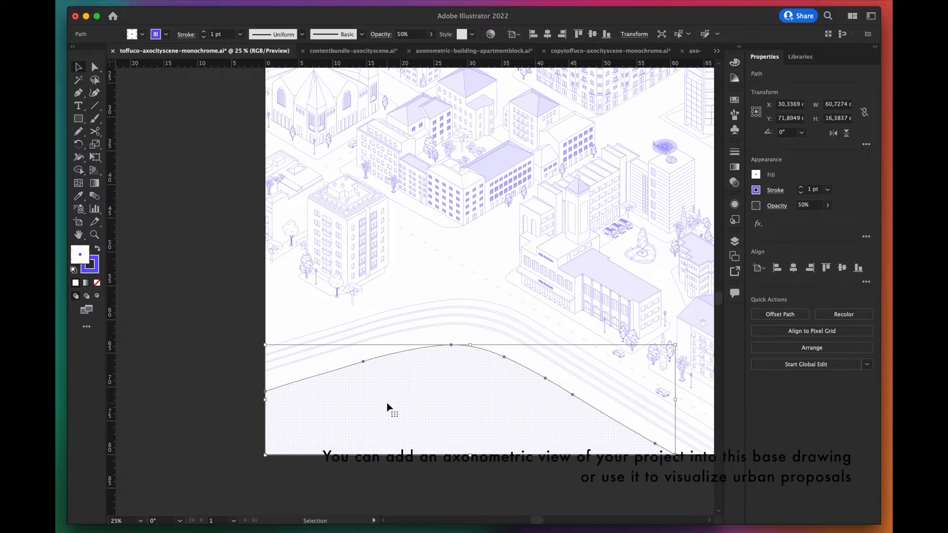
- Fill the path beneath the dotted waterfront shape with the scene's purple, moving the dotted shape aside and back over it
click(387, 402)
drag(387, 402, 381, 410)
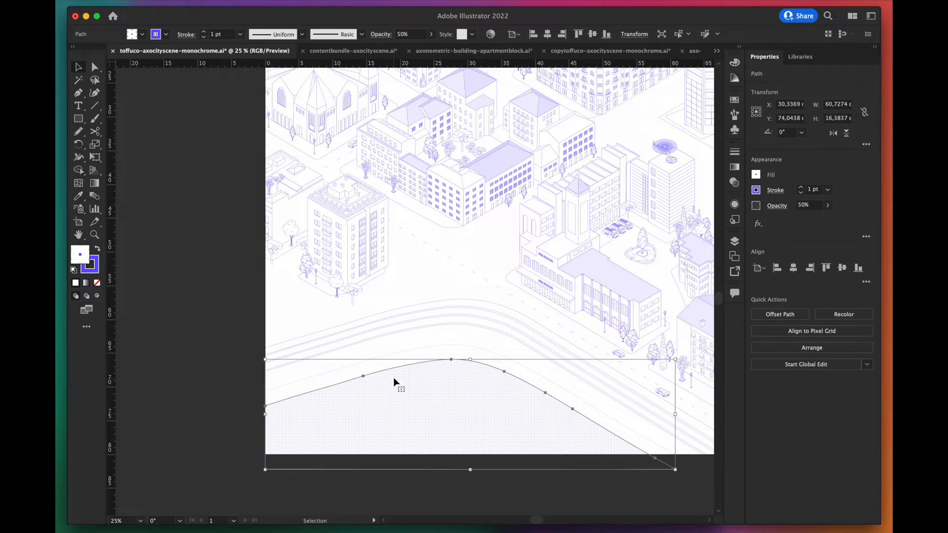
click(399, 351)
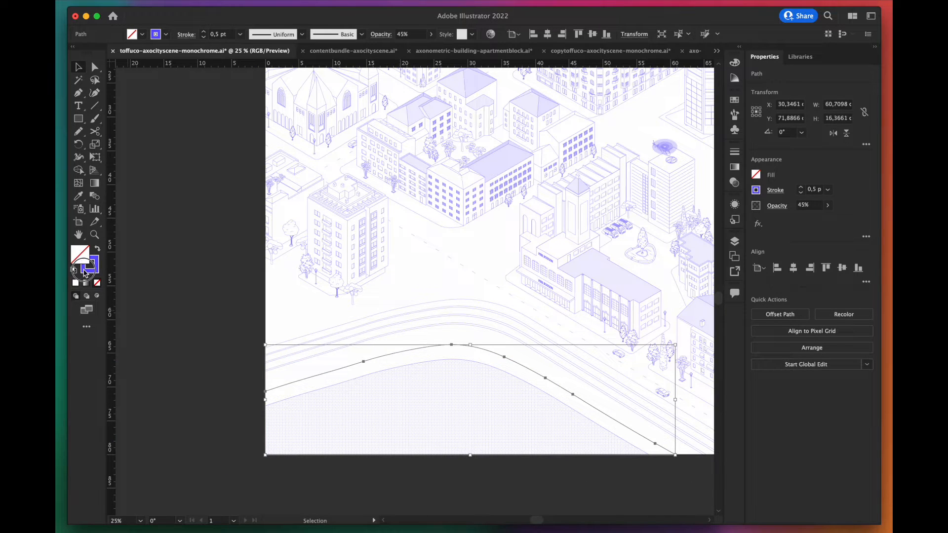
drag(77, 256, 77, 255)
click(234, 363)
drag(320, 438, 324, 420)
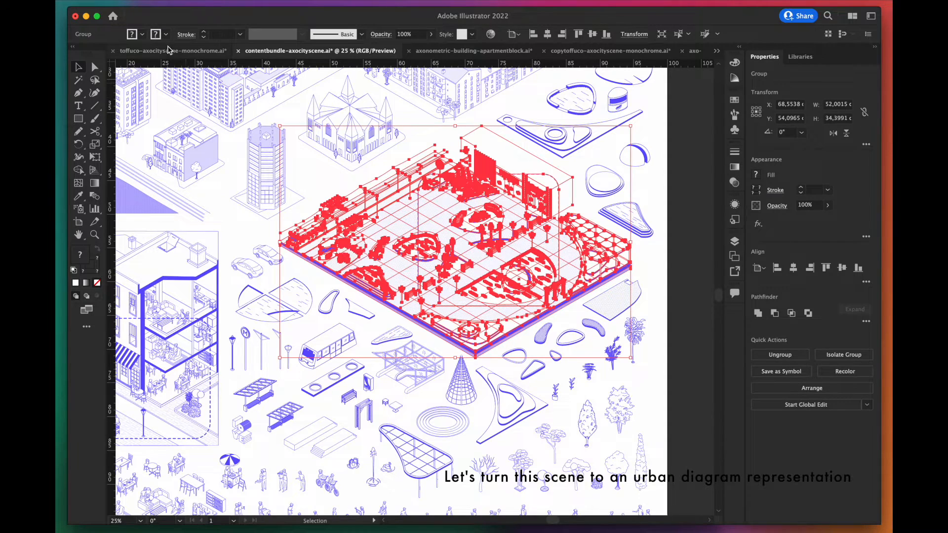
- Copy the public space scene from the content bundle over the waterfront and draw a rounded rectangle about 37 by 34 cm on it
click(168, 50)
key(ctrl+v)
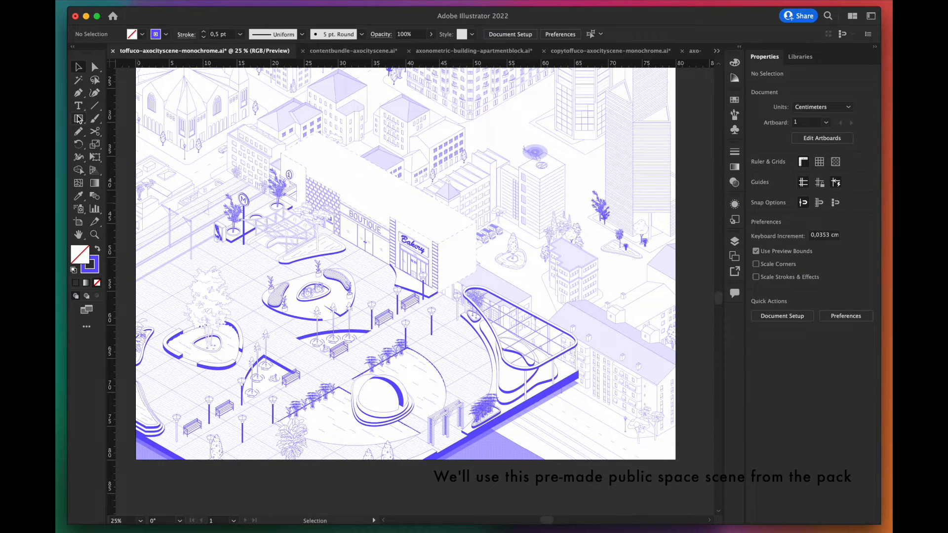
click(78, 120)
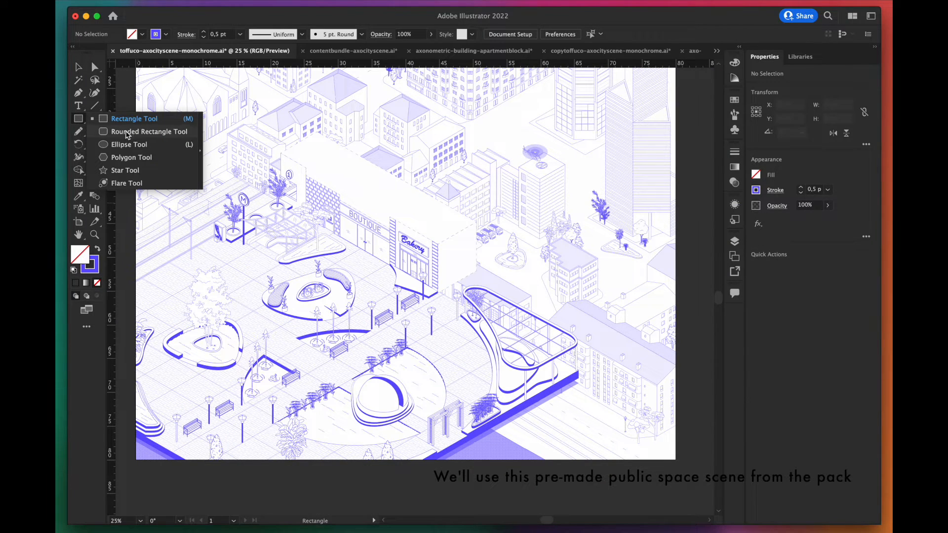
click(127, 133)
drag(214, 197, 360, 338)
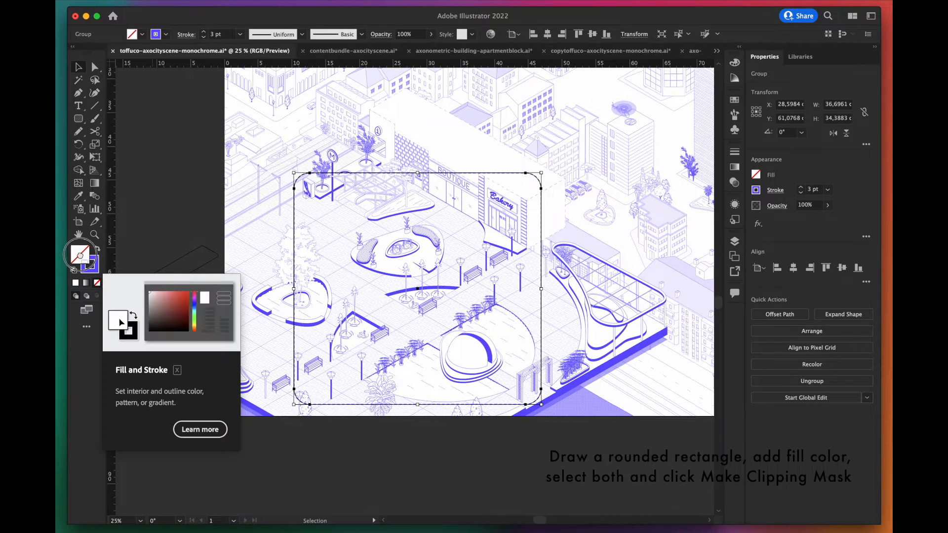
- Clip the public space scene with the rounded rectangle filled in purple, and keep its 3 pt outline around the clipped scene
key(comma)
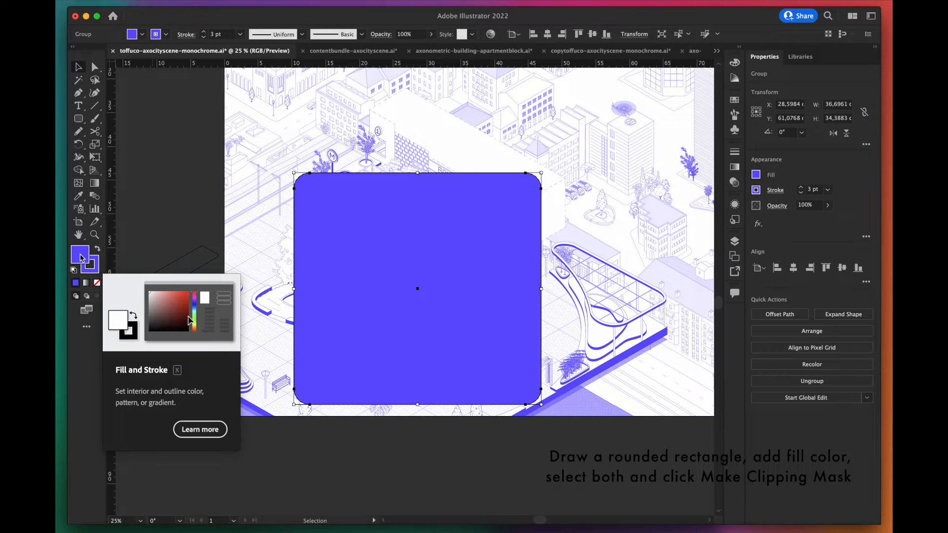
shift+click(281, 265)
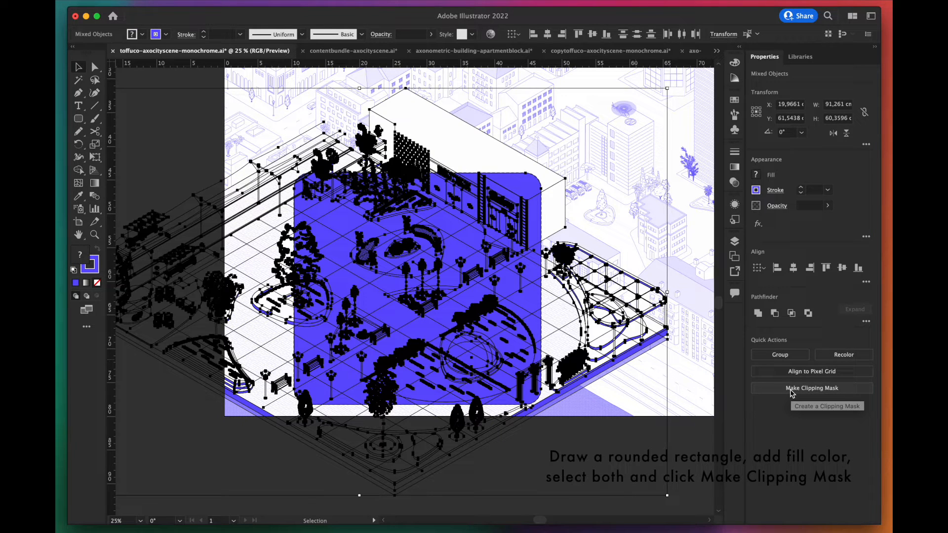
click(792, 389)
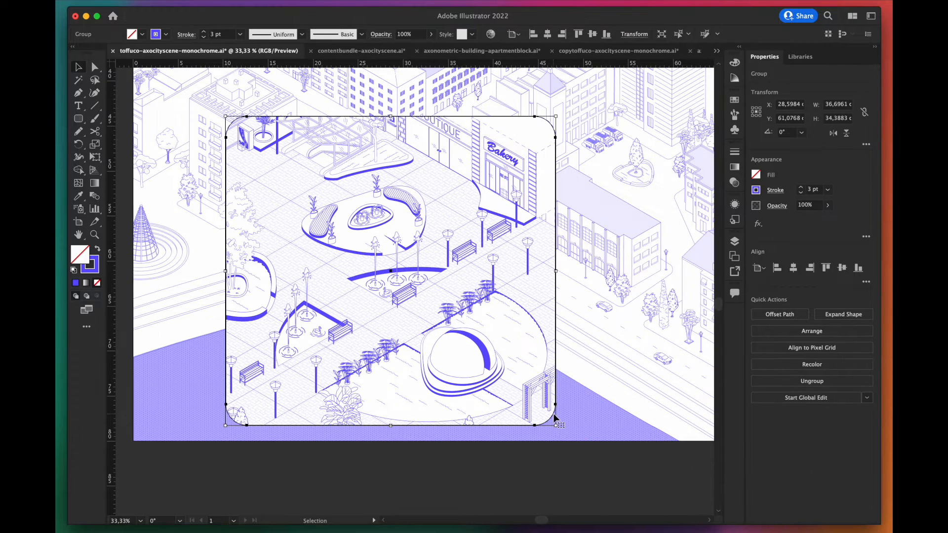
right_click(554, 419)
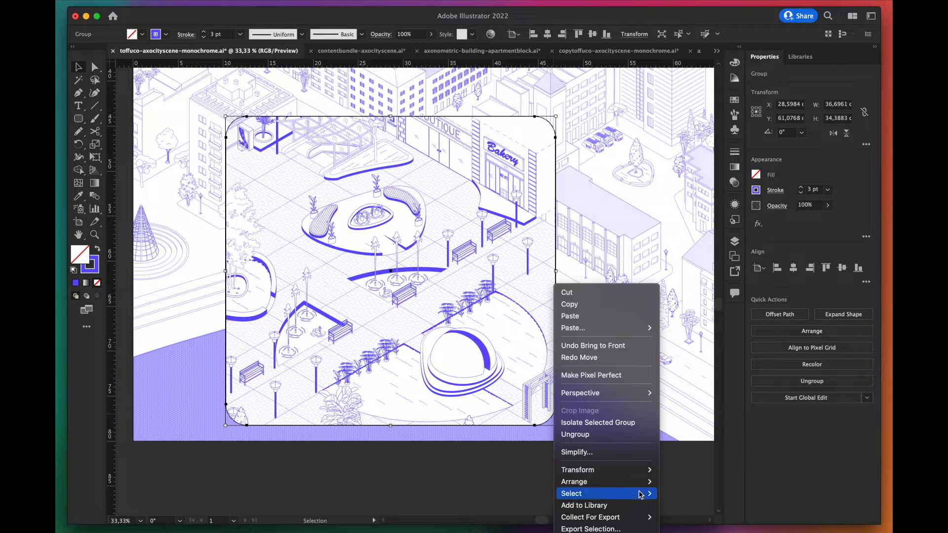
click(533, 469)
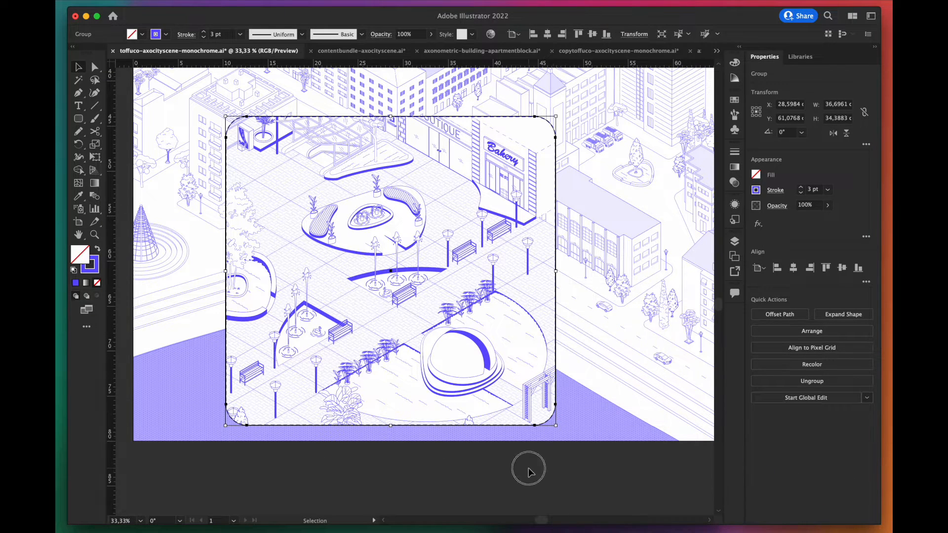
click(529, 469)
- Move the gate, large tree, potted tree, glazed canopy and adjoining planter with its tree out of the clip group, pasting them in place over the mask's edges
double_click(403, 421)
shift+click(491, 367)
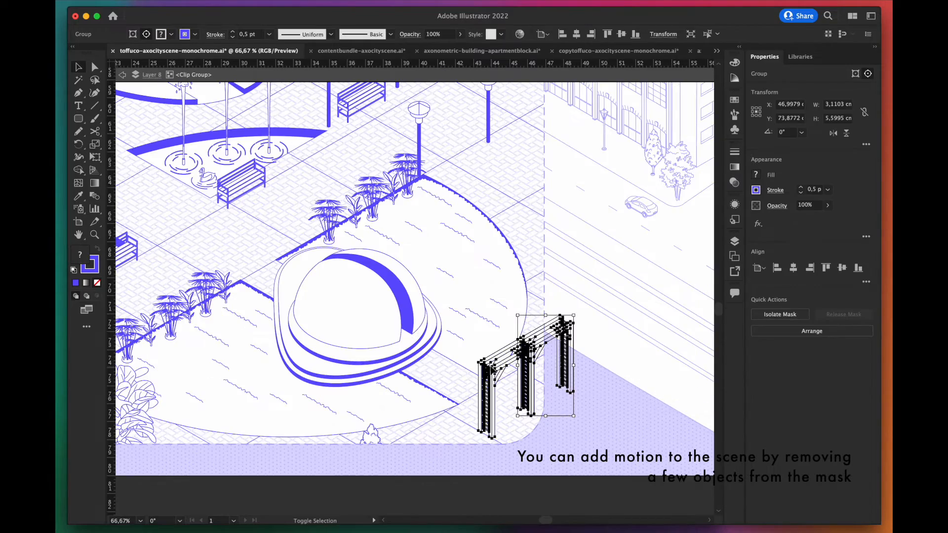
scroll(595, 457, down, 3)
scroll(339, 307, up, 1)
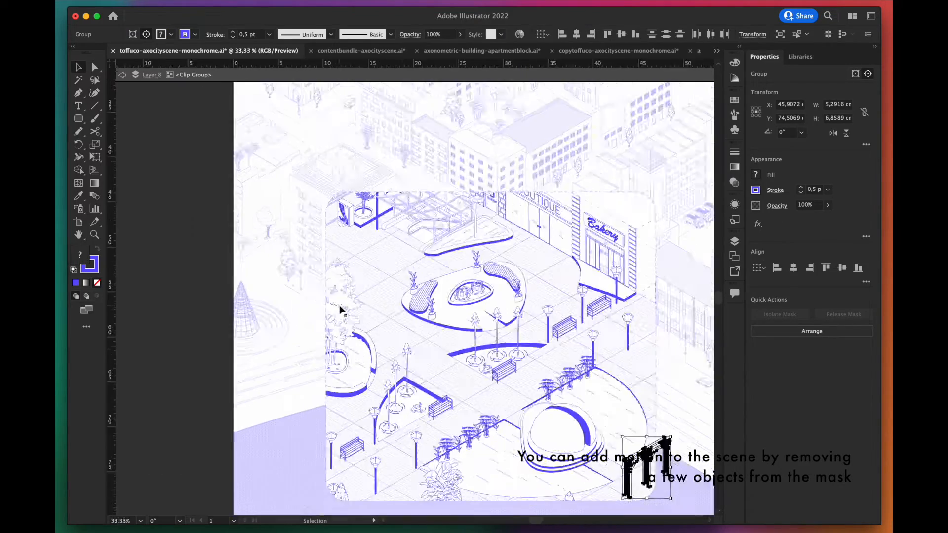
scroll(339, 306, up, 1)
shift+click(347, 311)
scroll(295, 391, down, 1)
scroll(380, 230, up, 1)
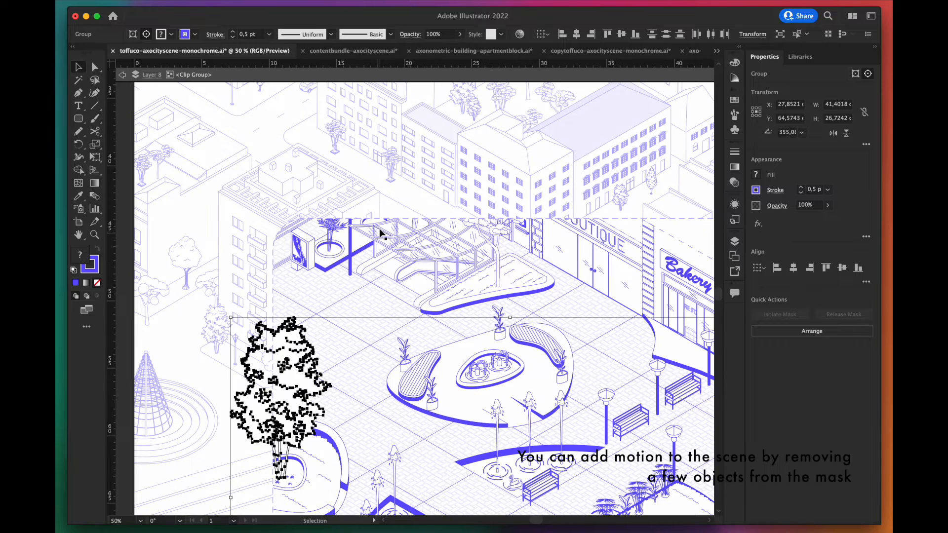
shift+click(325, 230)
shift+click(415, 254)
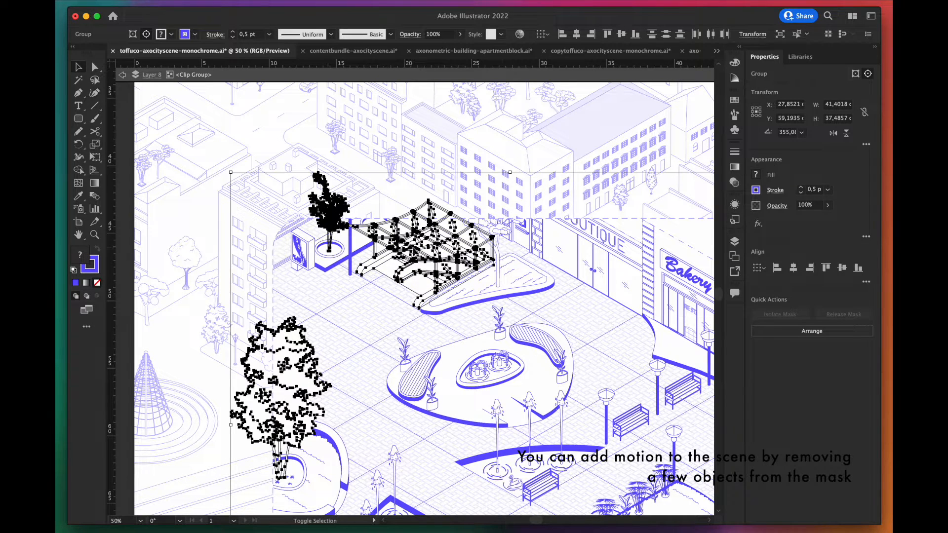
shift+click(500, 235)
shift+click(527, 288)
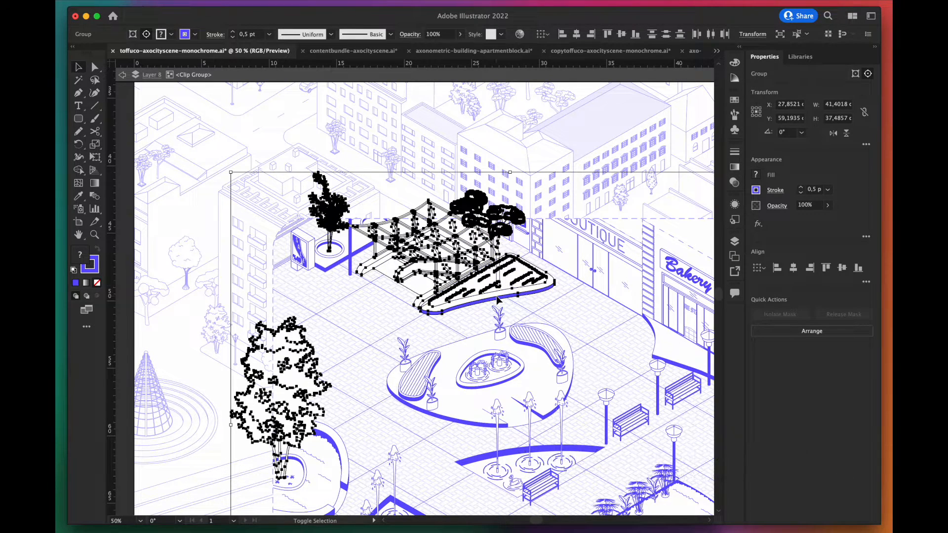
key(super+minus)
key(super+minus)
key(super+x)
double_click(194, 267)
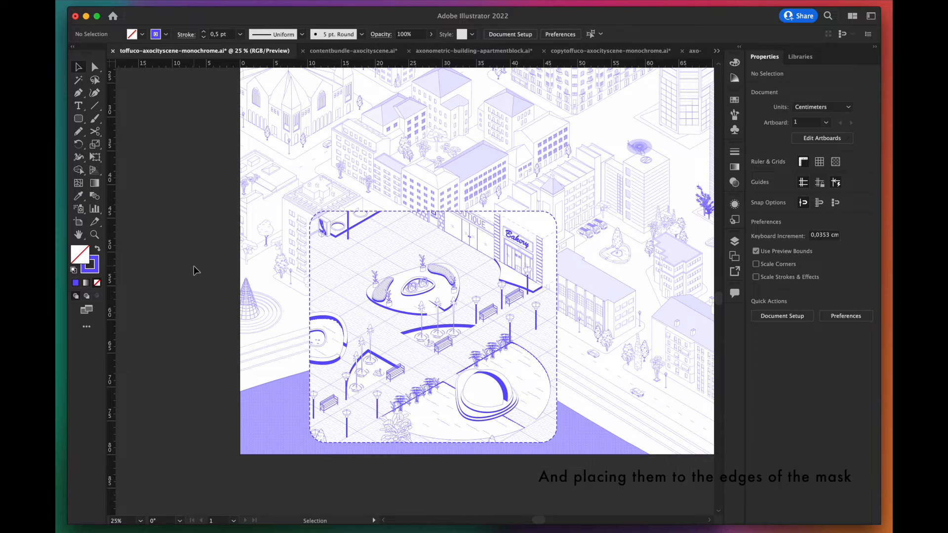
key(super+f)
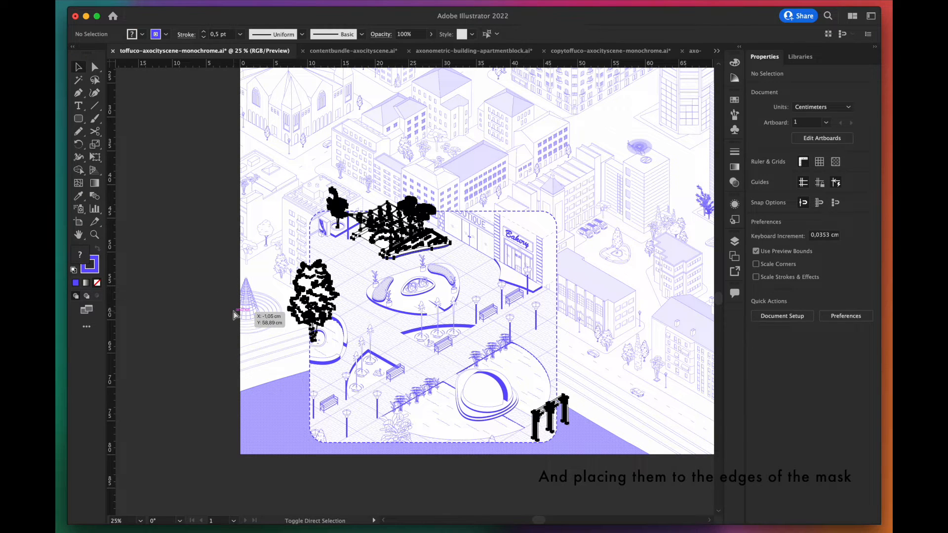
click(193, 352)
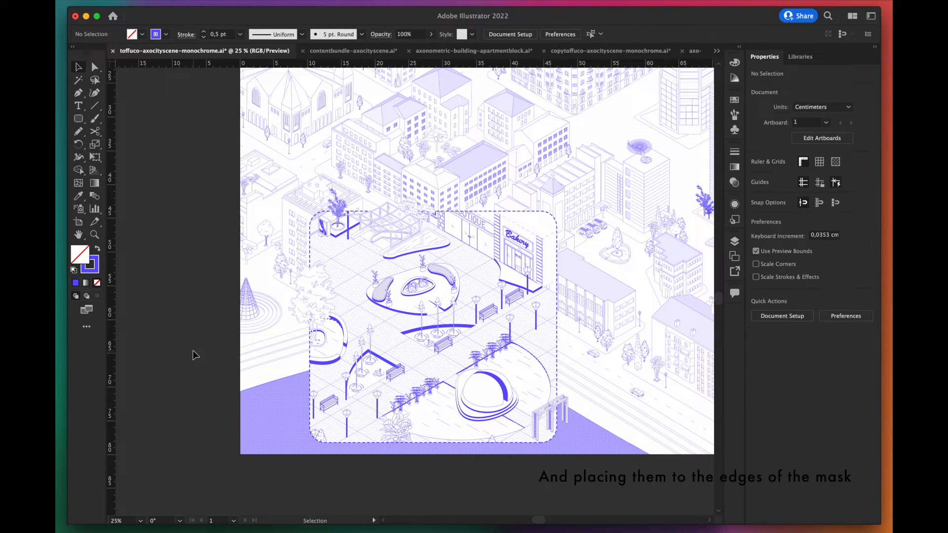
- Add a leafy tree at the mask's right edge and a conical tree at its lower edge, and fill the plaza with people and cyclists
key(super+f)
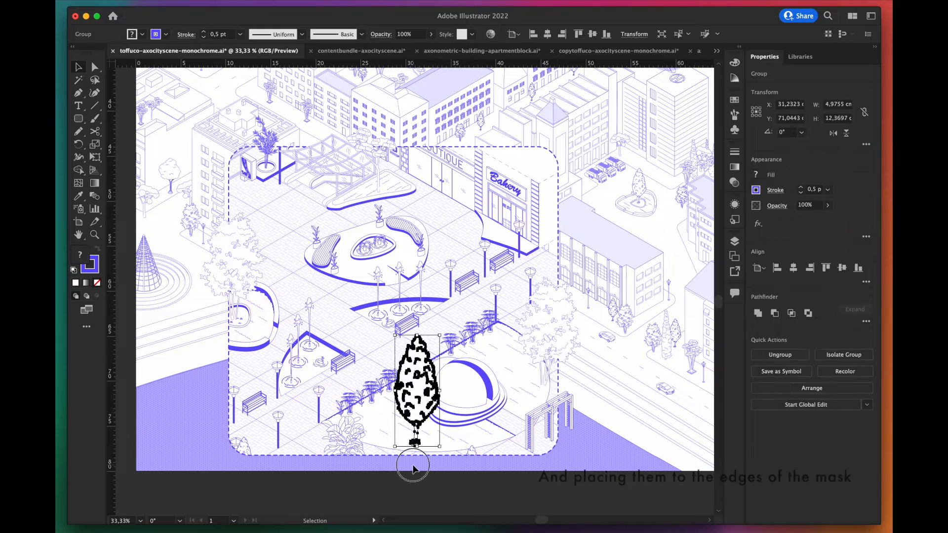
click(413, 466)
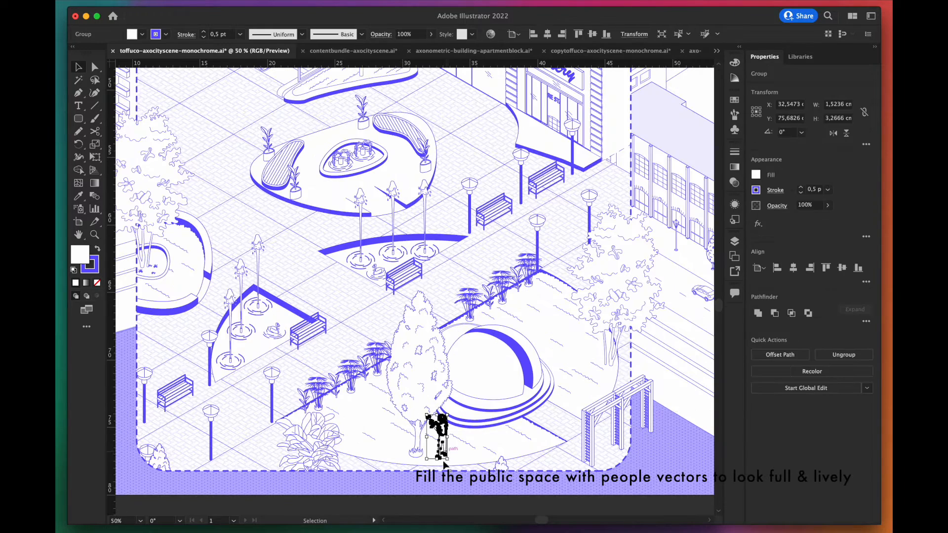
drag(435, 425, 449, 447)
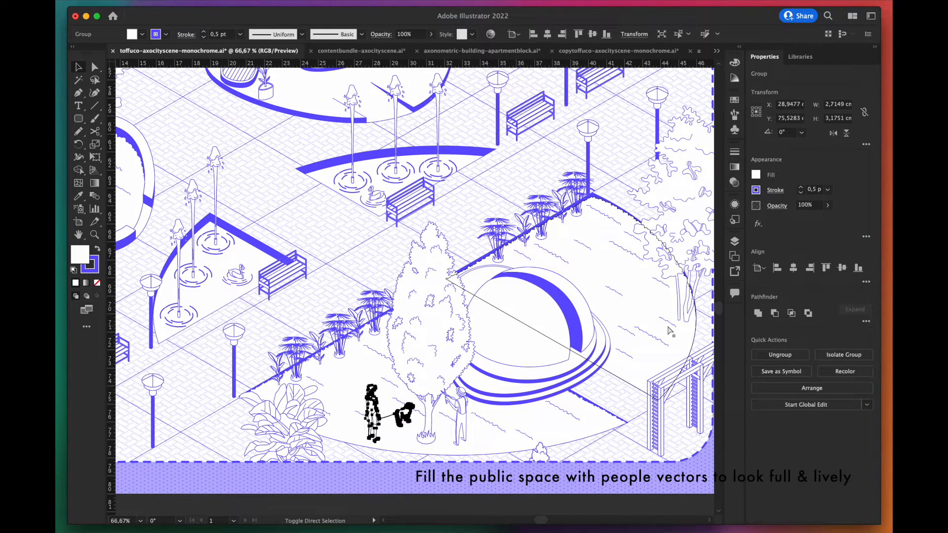
key(super+f)
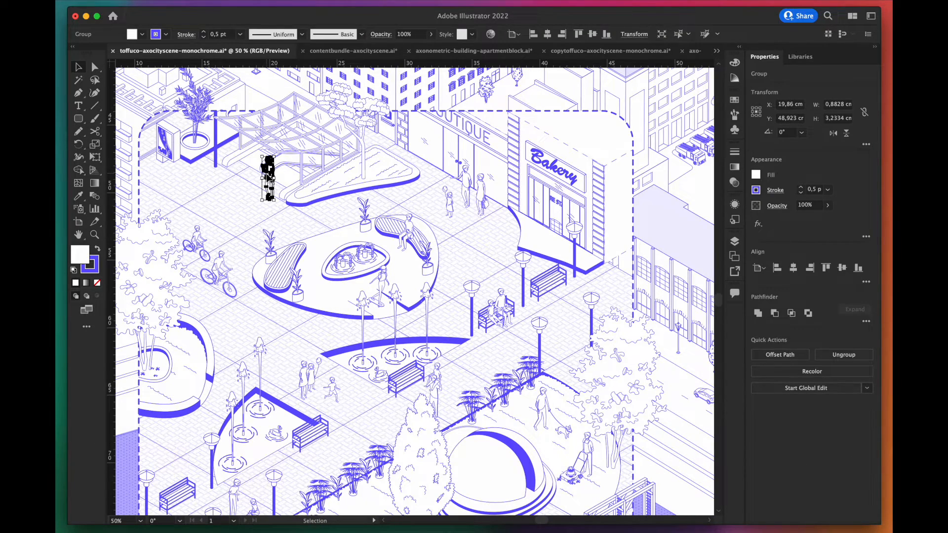
key(super+minus)
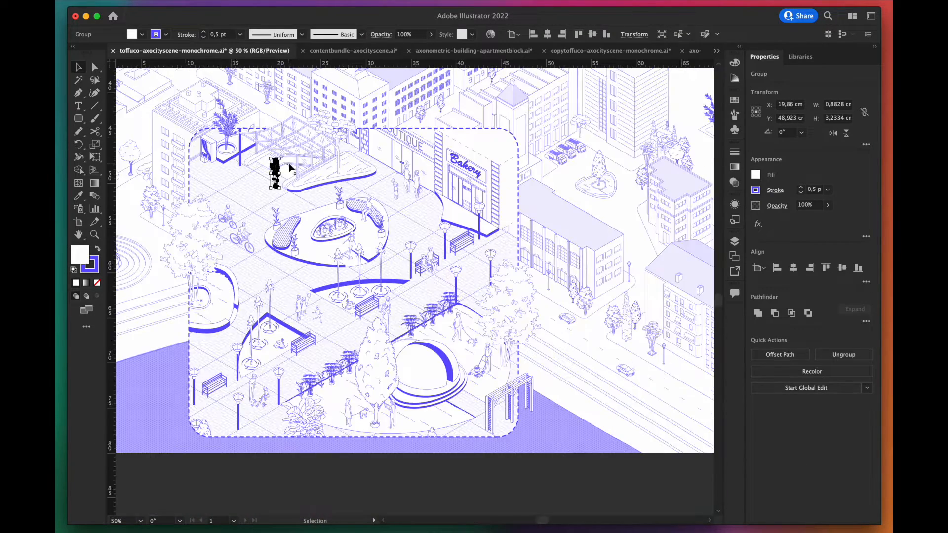
click(319, 455)
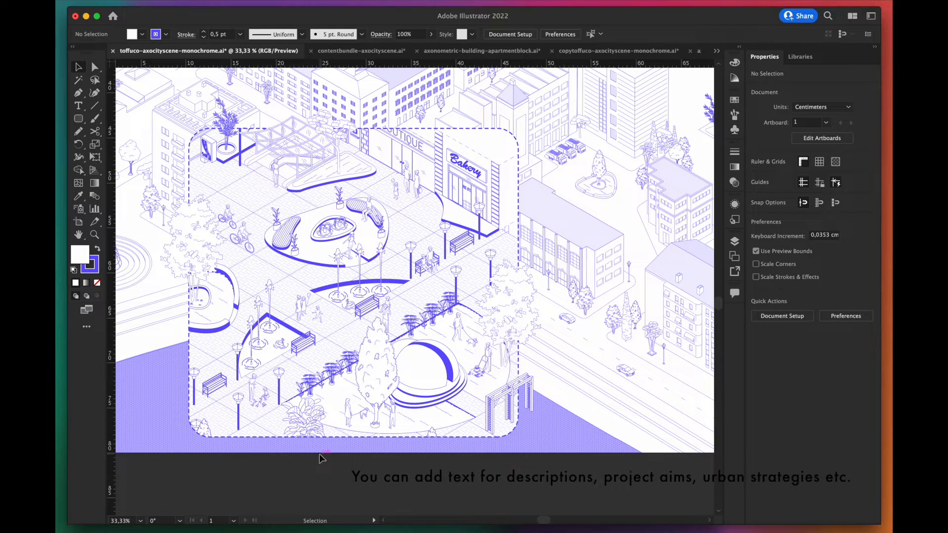
- Create a dashed pill-shaped box about 20 by 6 cm beside the plaza, reading "Accessible Public Spaces" and "Creating urban areas accessible to all"
key(super+minus)
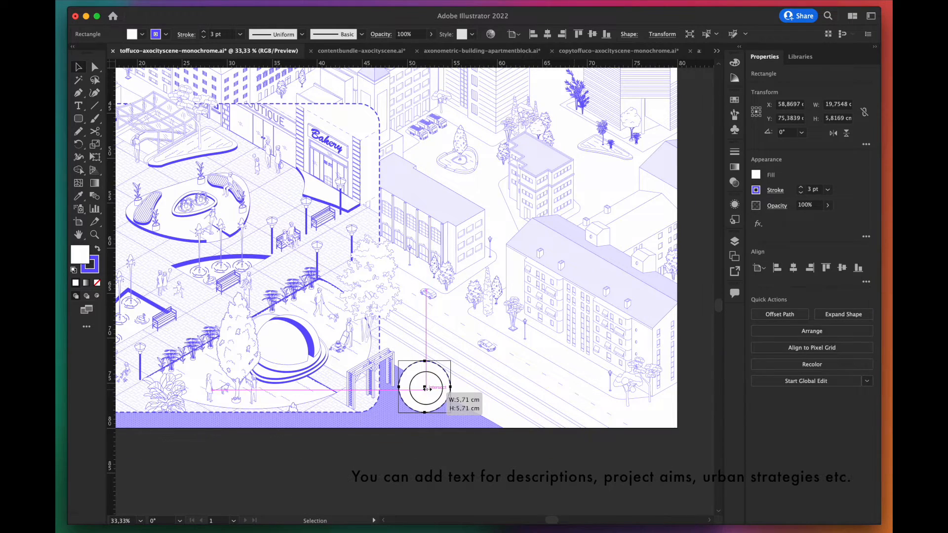
drag(423, 387, 574, 386)
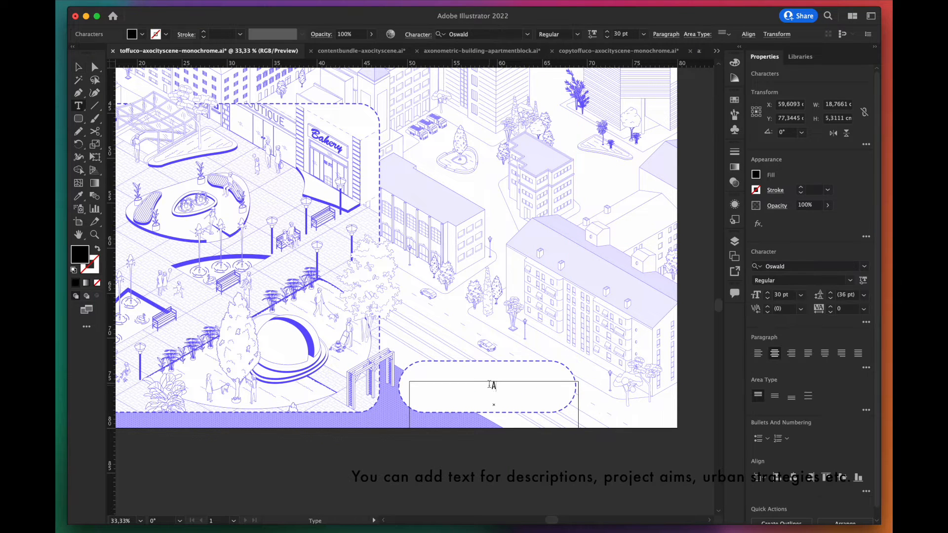
text(le Public Spaces)
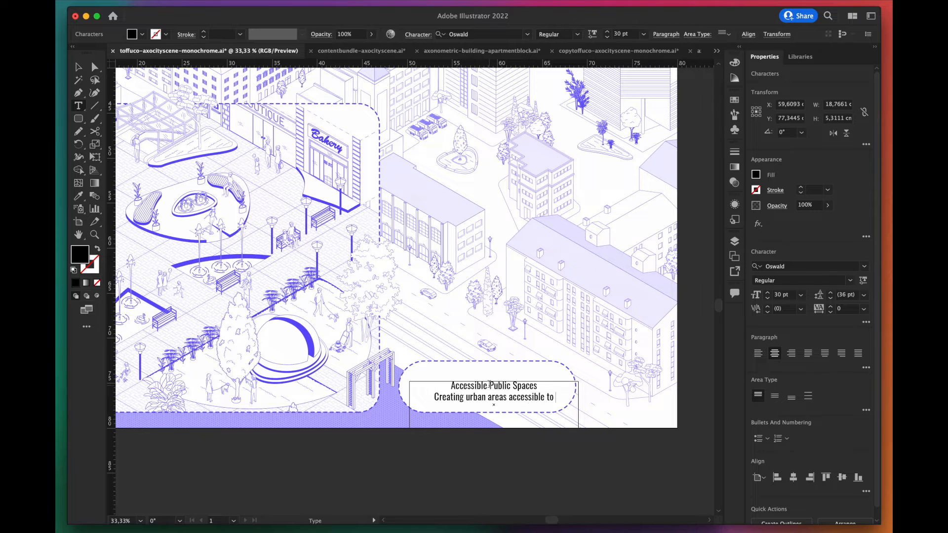
text(all)
- Colour the caption text in the scene's purple, and left-align and reposition it inside the pill-shaped box
key(super+a)
click(78, 196)
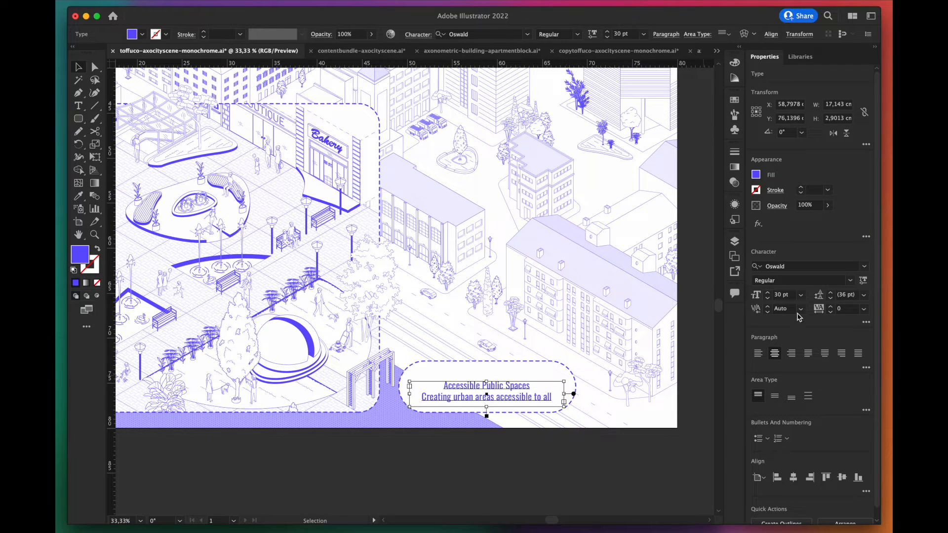
click(758, 353)
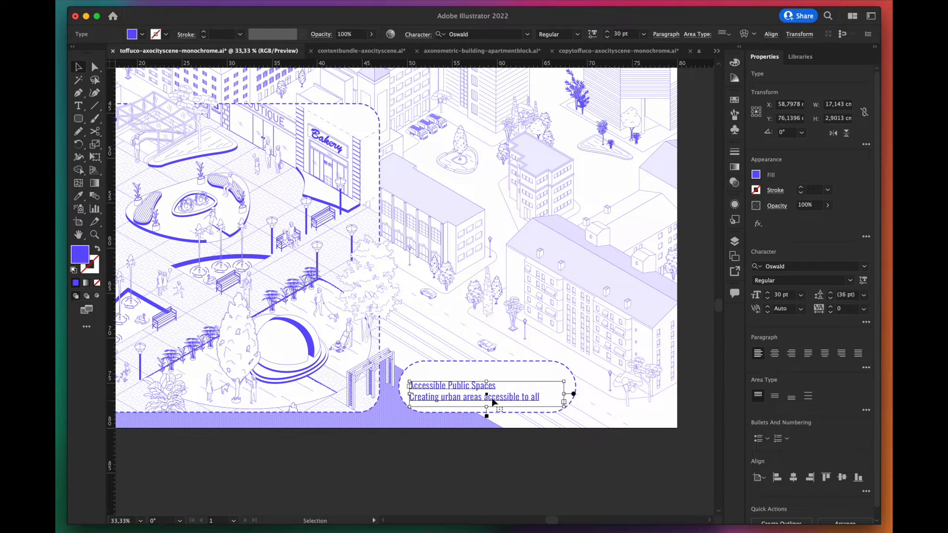
drag(464, 398, 465, 391)
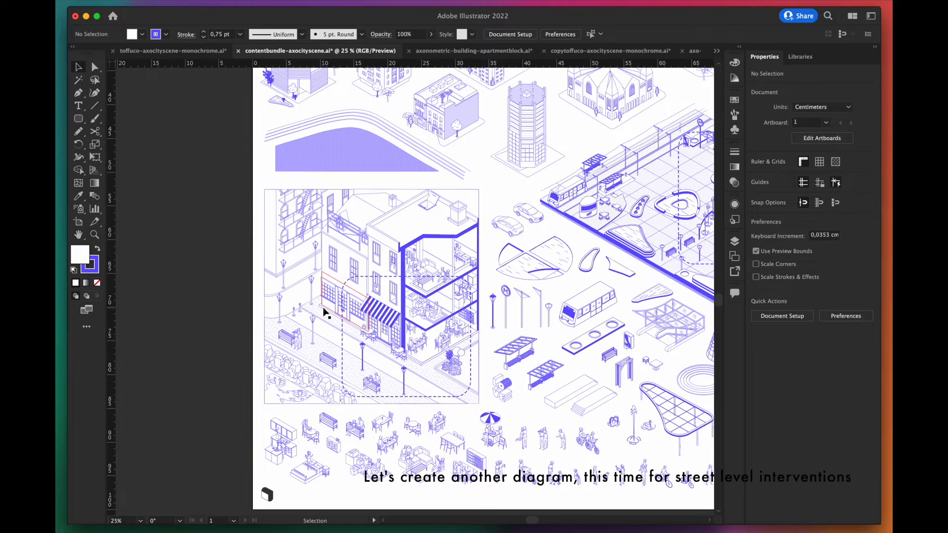
- Copy the street-level building scene from the content bundle to the artboard's upper-right corner and draw a purple rounded rectangle about 29 by 27 cm over it
click(325, 311)
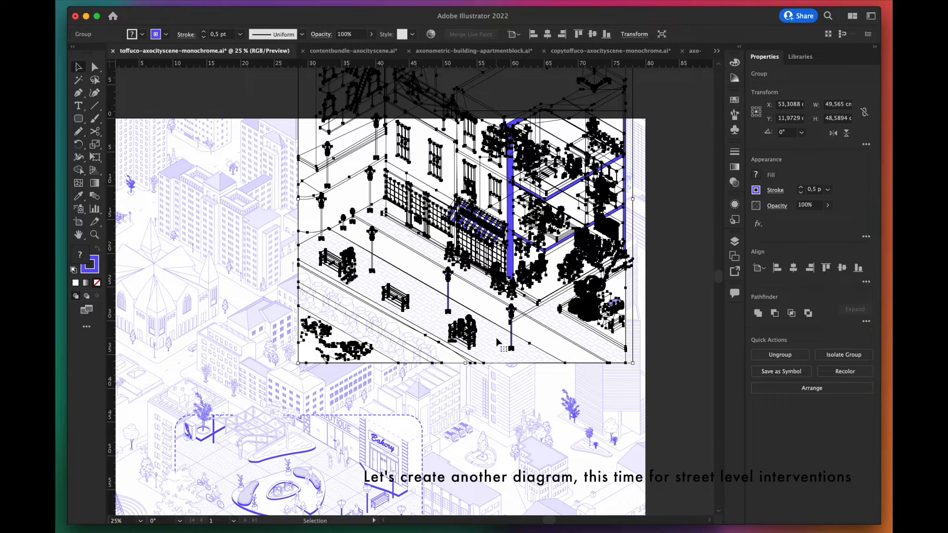
click(604, 411)
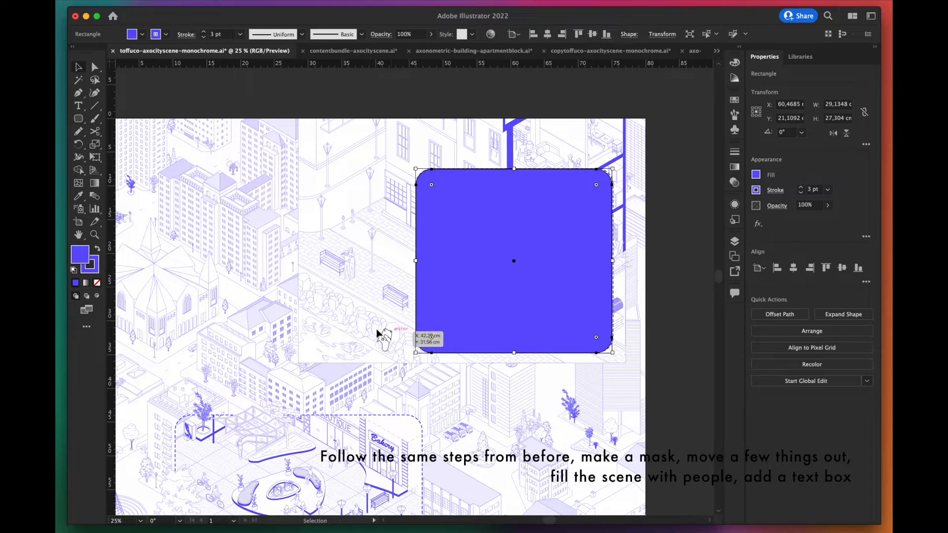
- Mask the copied street-level building scene with the purple rounded rectangle and give the mask a dashed purple outline
shift+click(369, 328)
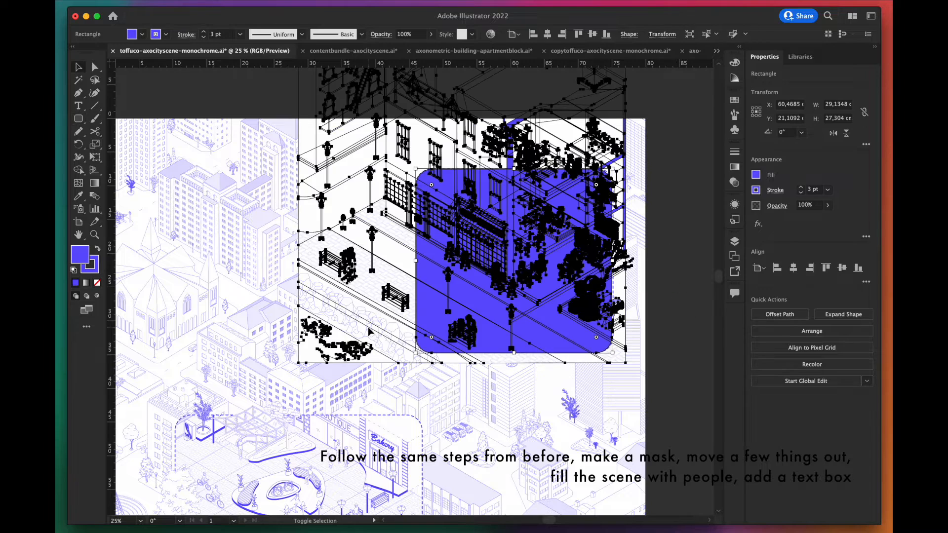
key(super+equal)
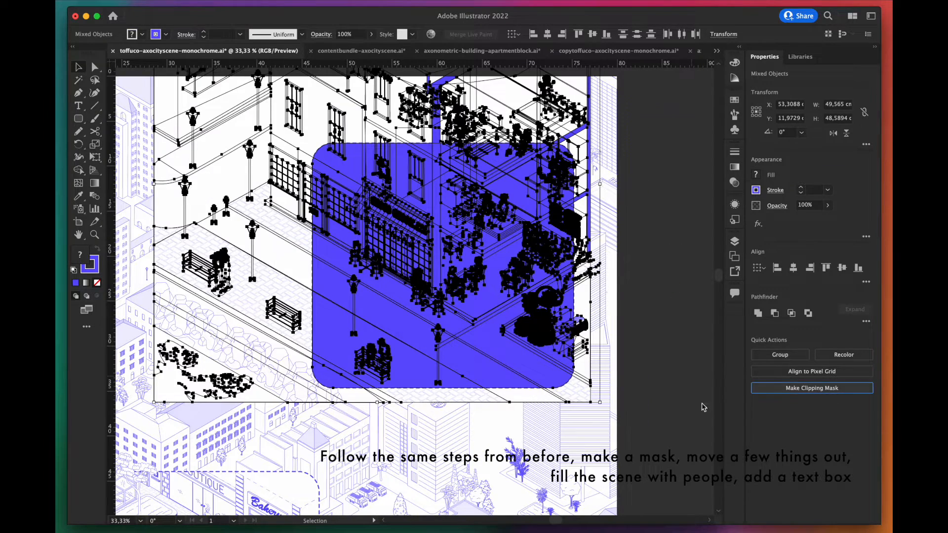
click(812, 388)
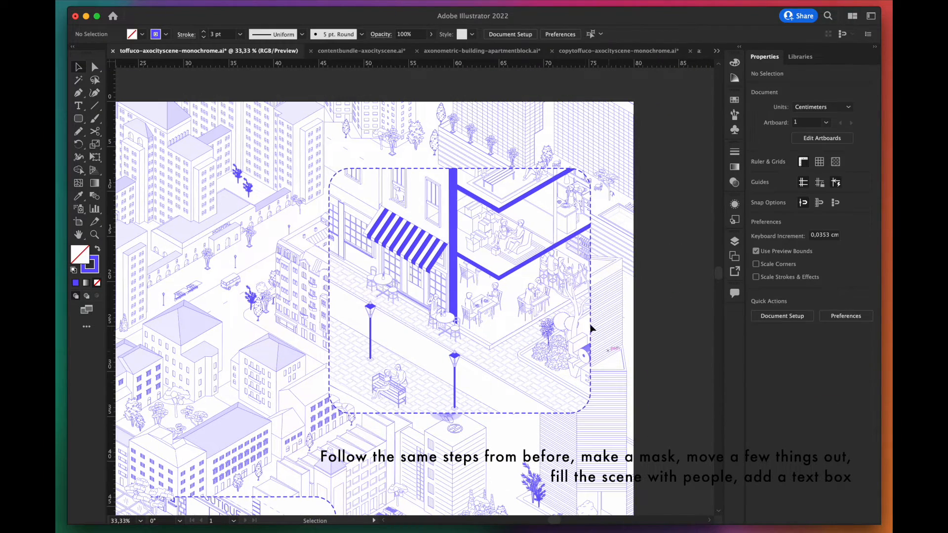
- Move the bare tree and log pile out of the street scene's clip group, in place in front, so they extend past the mask's edge
scroll(585, 319, up, 2)
double_click(597, 400)
double_click(598, 399)
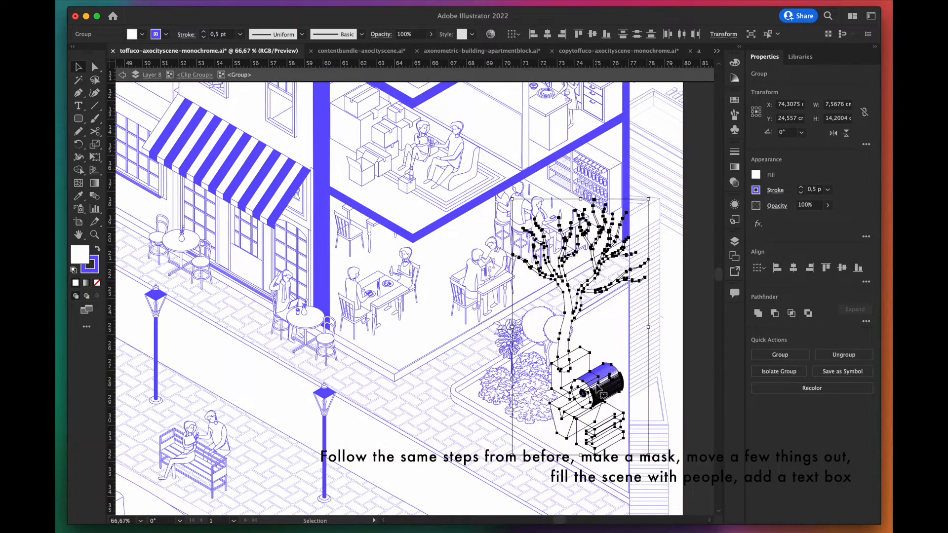
key(super+x)
key(Escape)
scroll(592, 389, down, 1)
key(super+f)
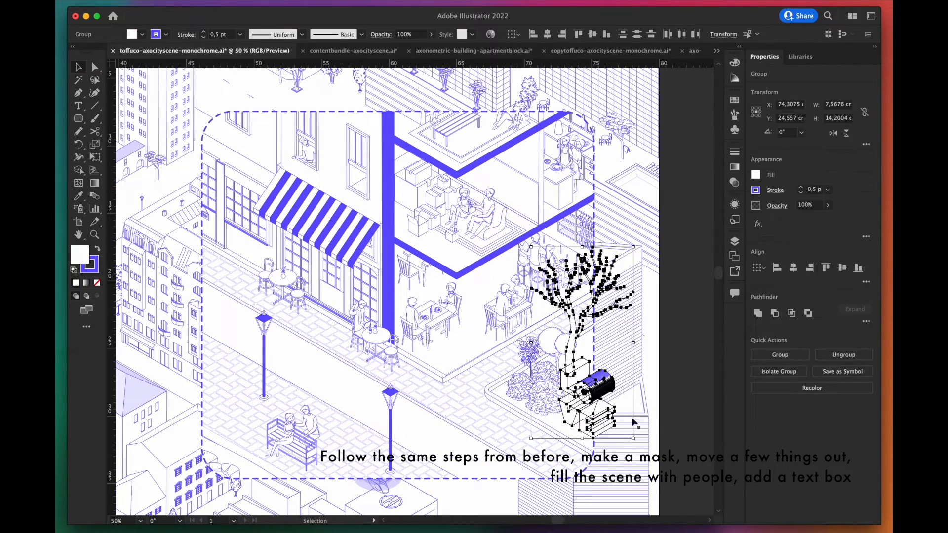
click(666, 400)
- Caption the street scene "Social Streets" and "Enhancing the street-level interactions" inside a dashed pill-shaped box below the mask
click(282, 236)
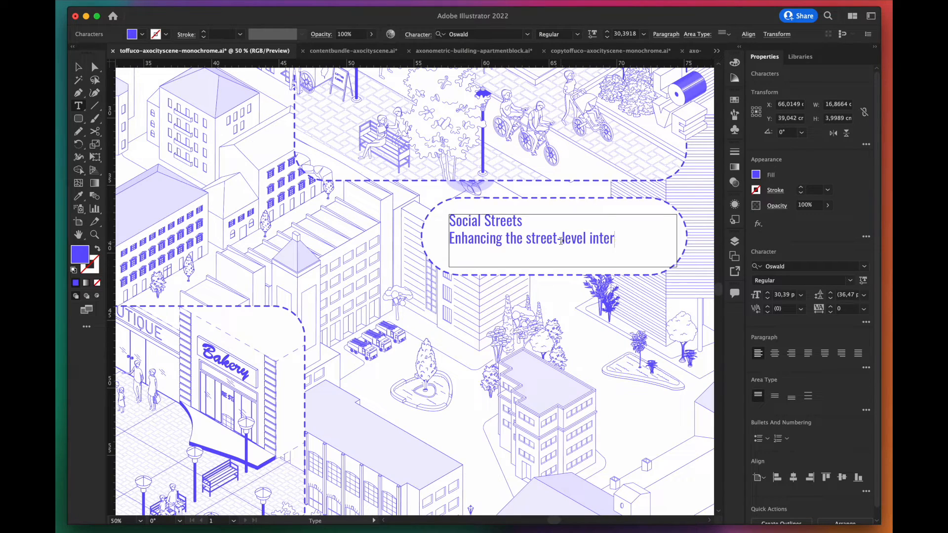
text(tions)
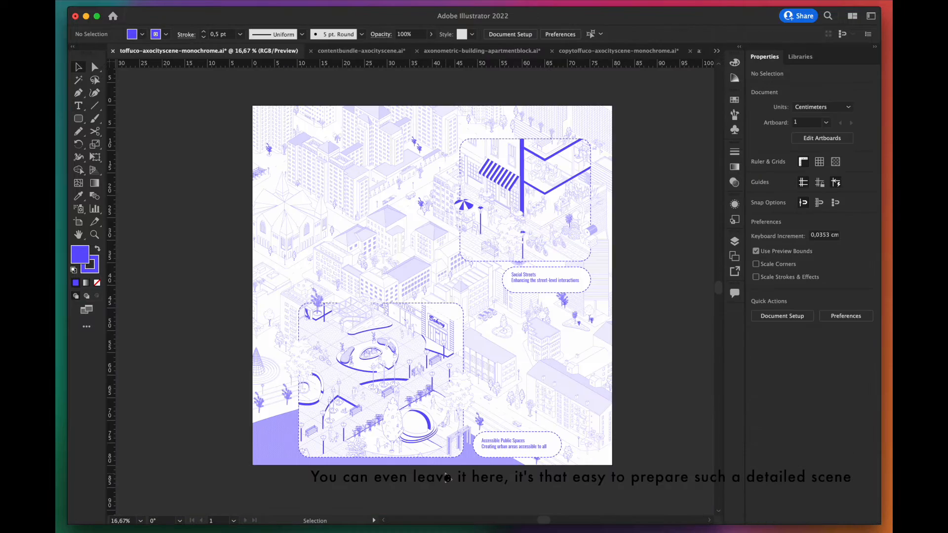
- Look over the captioned scene and examine the plaza and the textured water area up close
drag(719, 299, 713, 284)
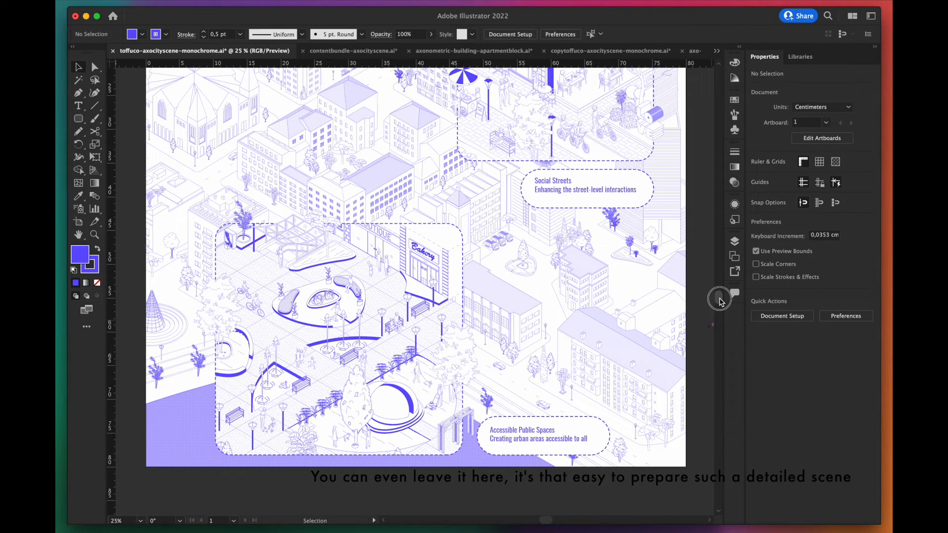
scroll(641, 220, down, 1)
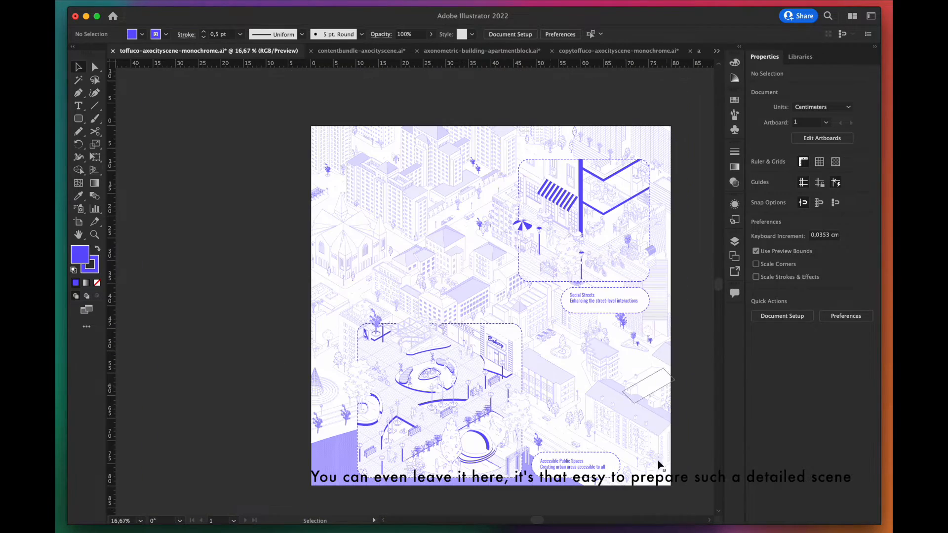
drag(537, 522, 544, 523)
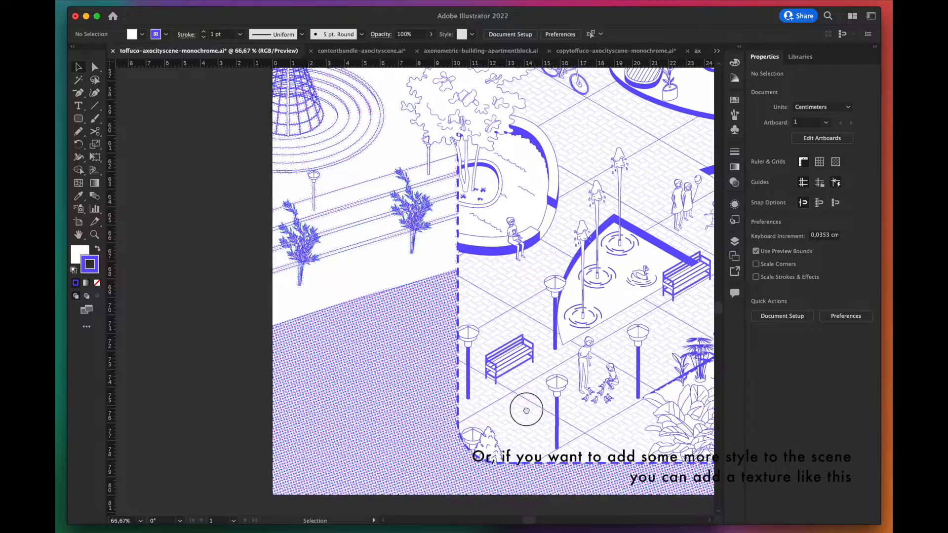
drag(527, 411, 419, 424)
drag(663, 286, 366, 305)
drag(666, 414, 307, 471)
drag(640, 184, 414, 414)
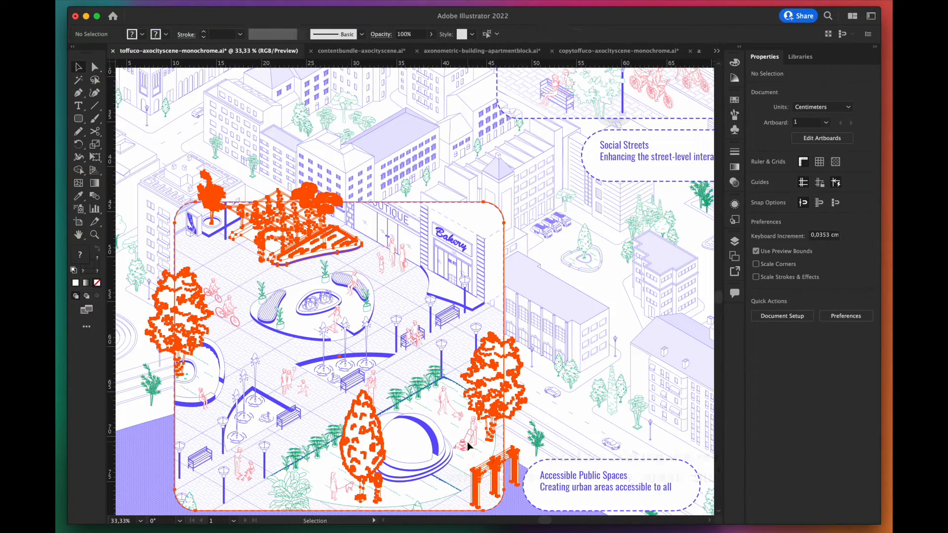
- Deselect the trees and review the green tree and red people colouring across the whole artboard
click(569, 408)
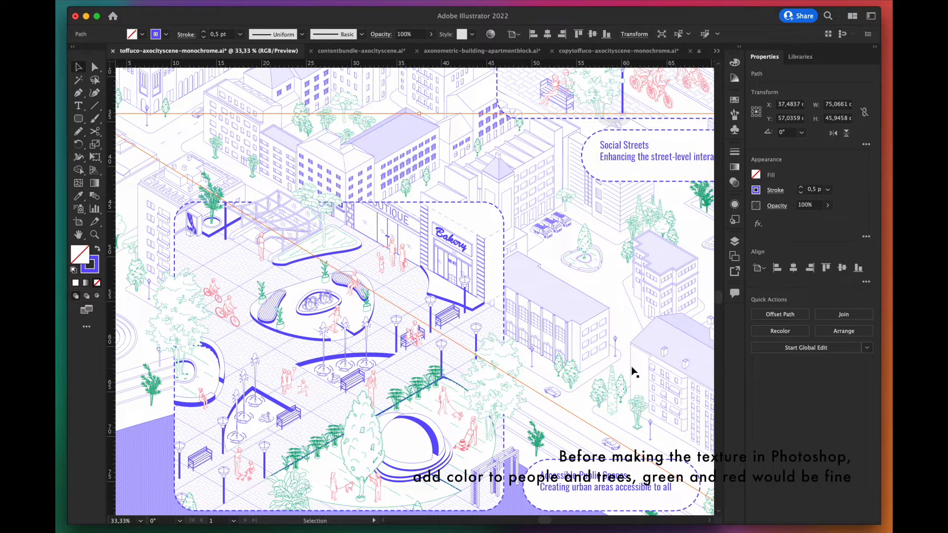
scroll(355, 445, down, 2)
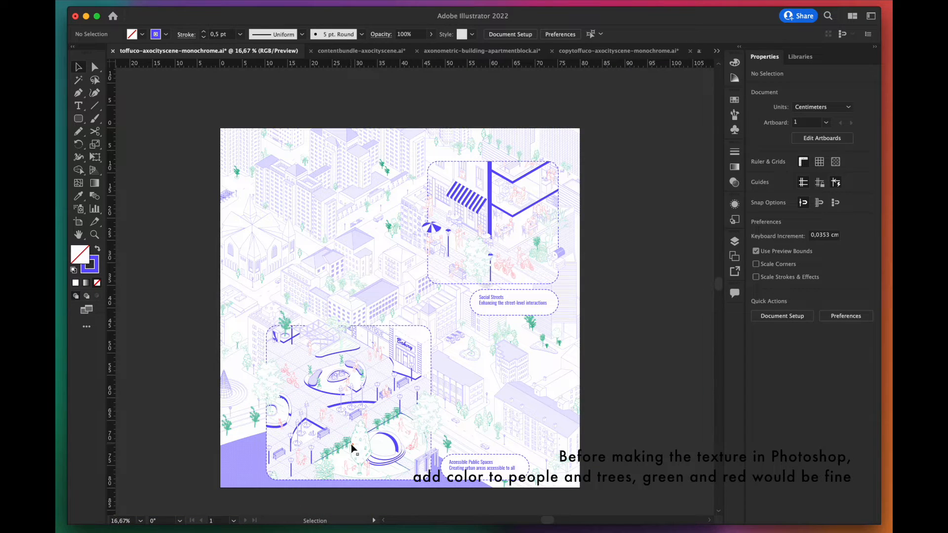
scroll(351, 444, up, 1)
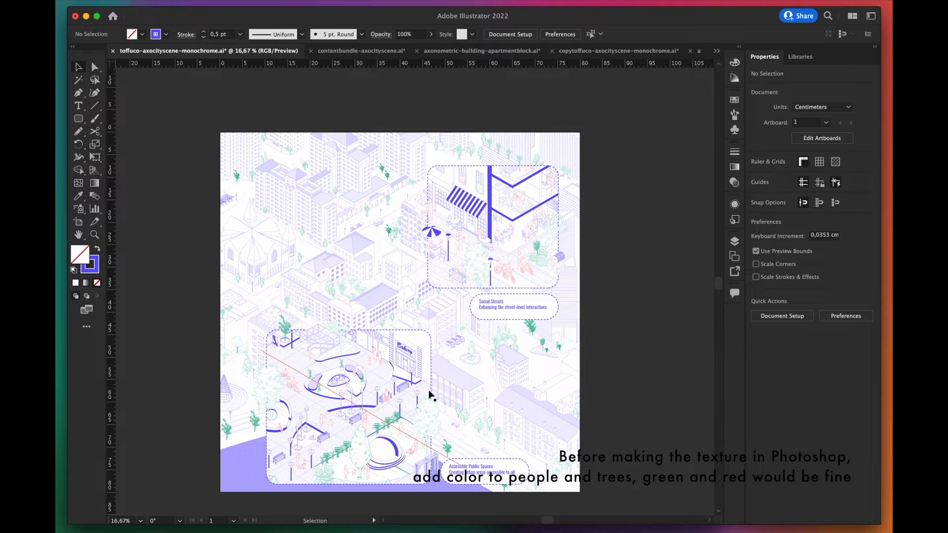
scroll(516, 337, down, 1)
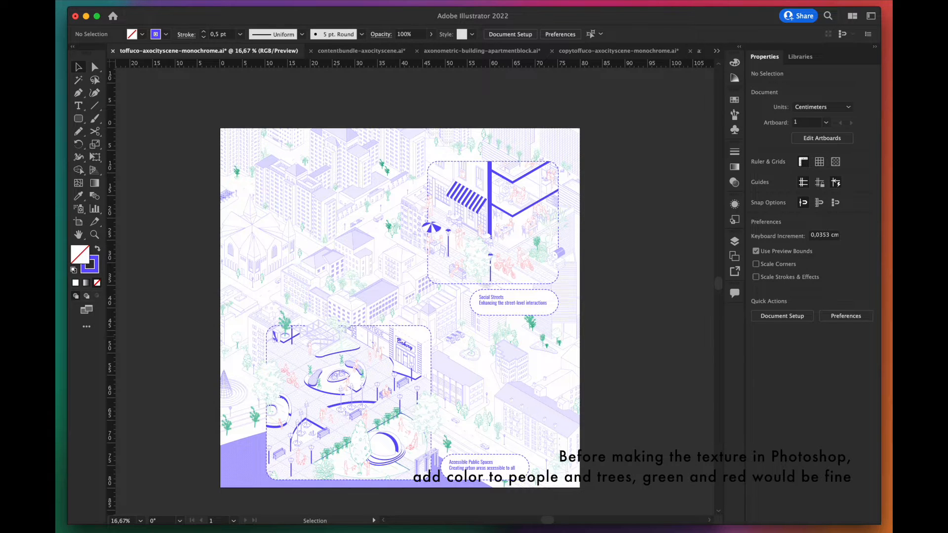
- Export the coloured scene as toffuco-axocityscene-colored.jpg, open it in Photoshop and unlock its background layer
click(129, 1)
mouse_move(218, 206)
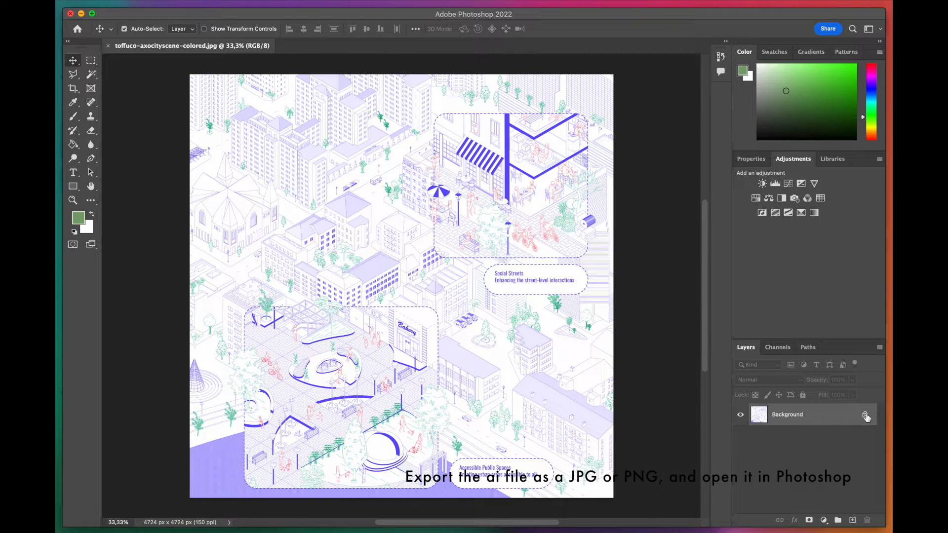
click(866, 416)
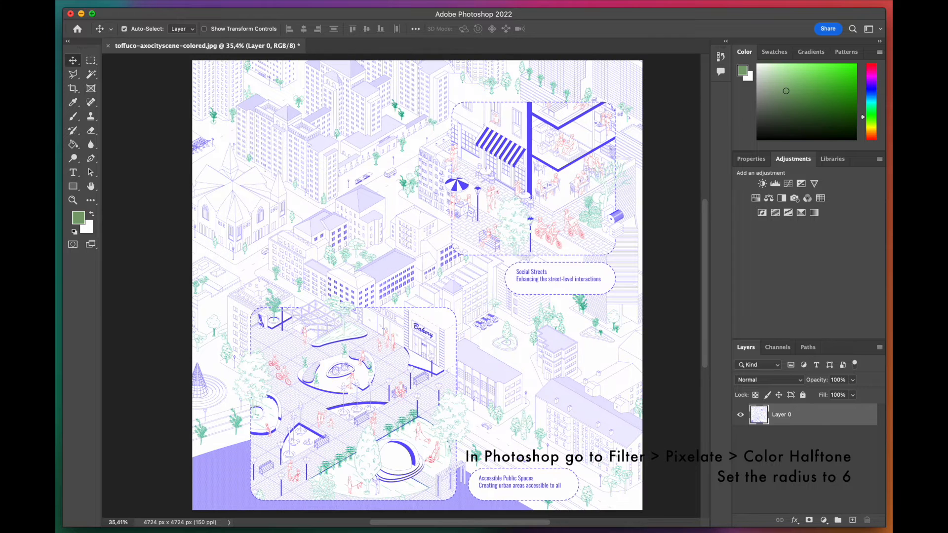
- Apply the Color Halftone filter to the image layer with a maximum radius of 6 pixels
click(298, 1)
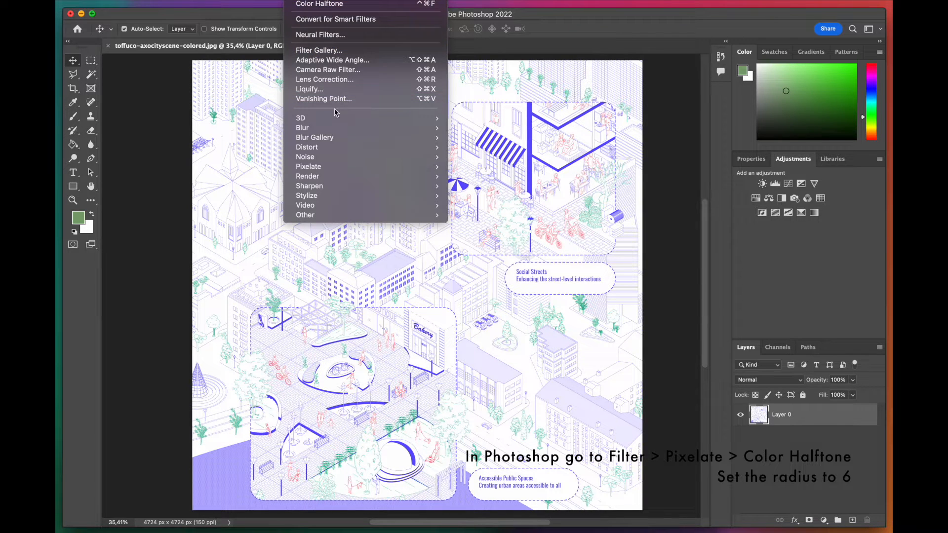
mouse_move(348, 160)
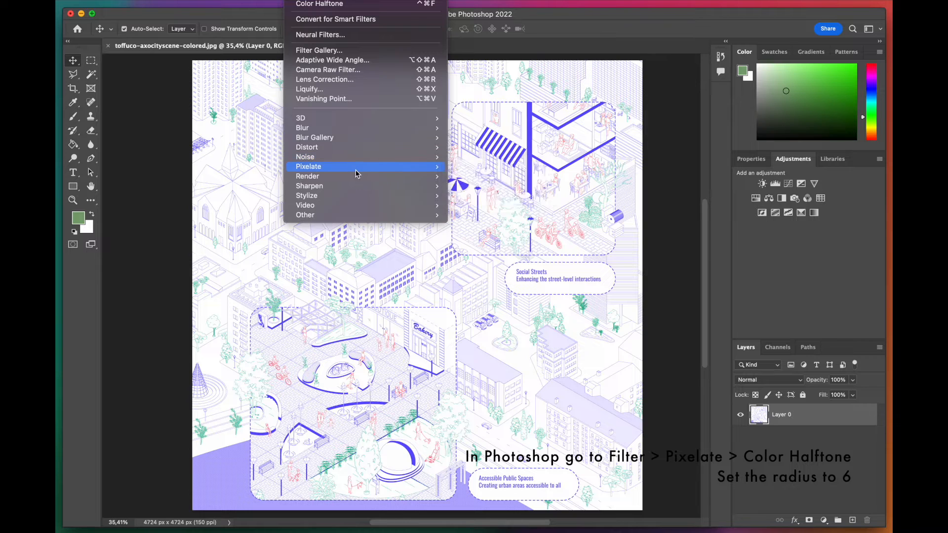
click(500, 169)
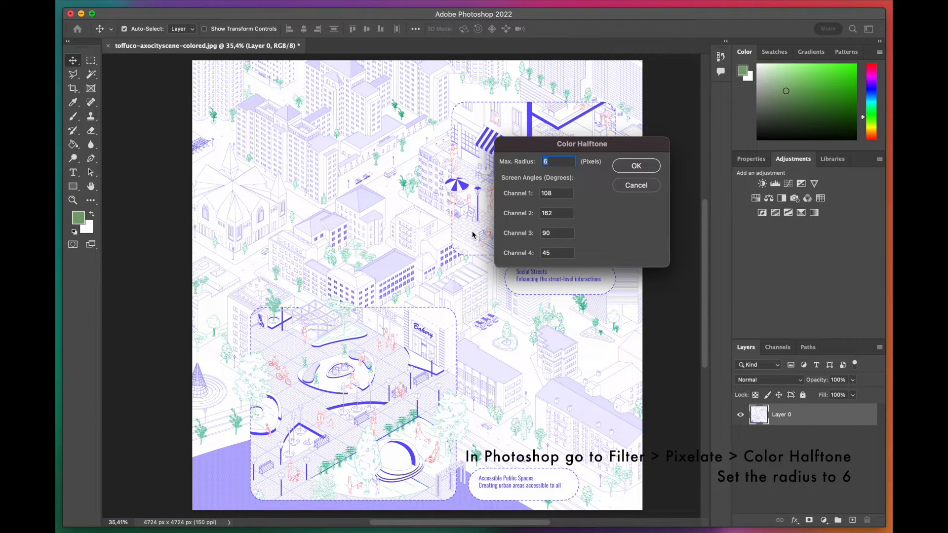
drag(552, 161, 543, 164)
click(559, 162)
click(627, 166)
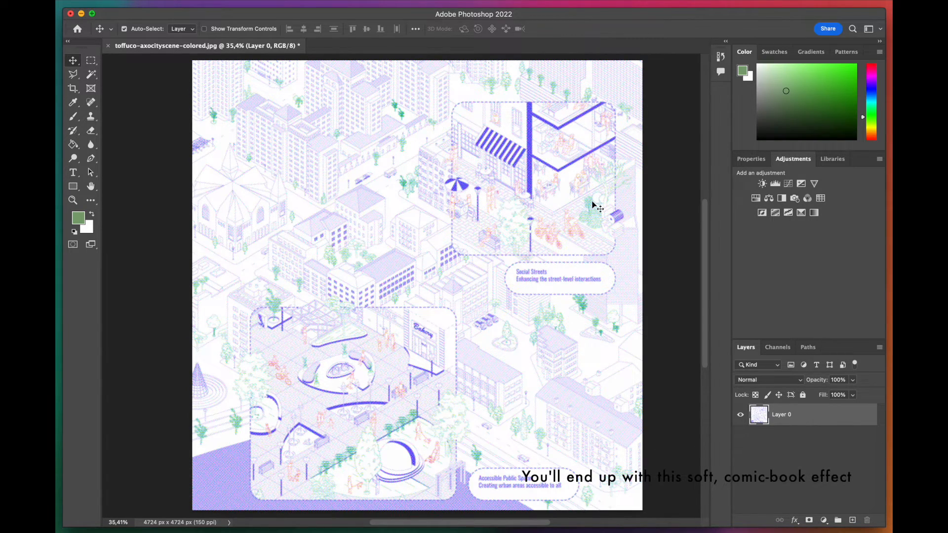
- Examine the halftone dots on the buildings, trees and plaza at several magnifications
scroll(502, 377, up, 10)
scroll(580, 318, down, 3)
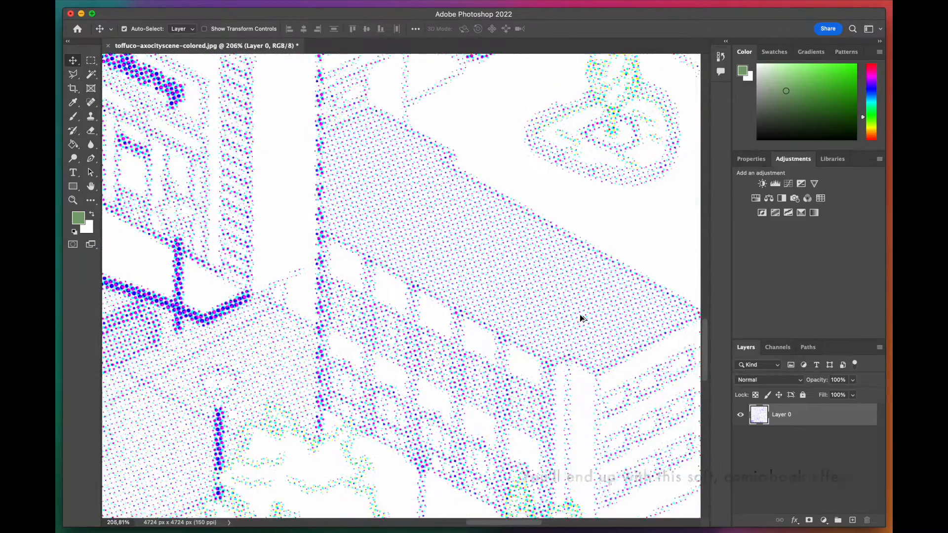
scroll(583, 319, down, 10)
scroll(268, 409, up, 9)
scroll(415, 342, up, 4)
scroll(377, 334, down, 5)
scroll(250, 397, down, 5)
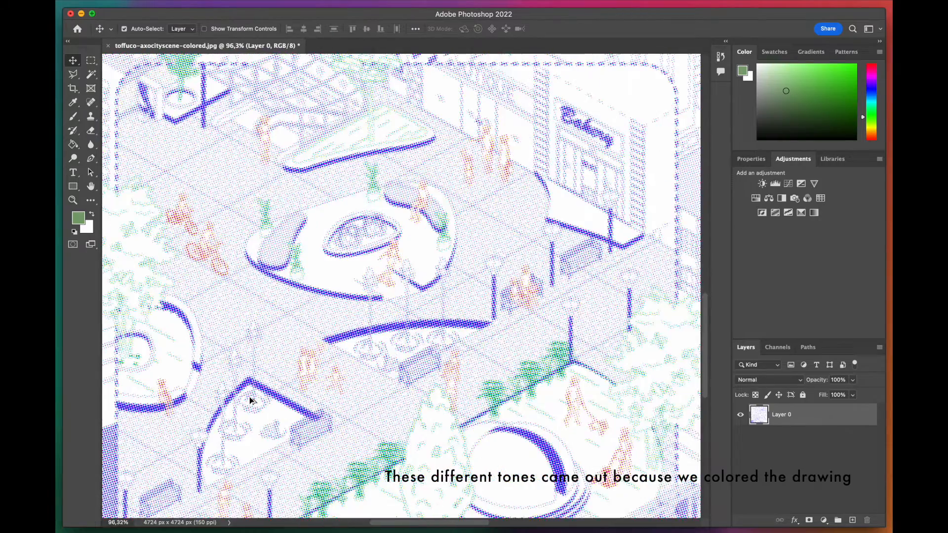
scroll(250, 400, down, 5)
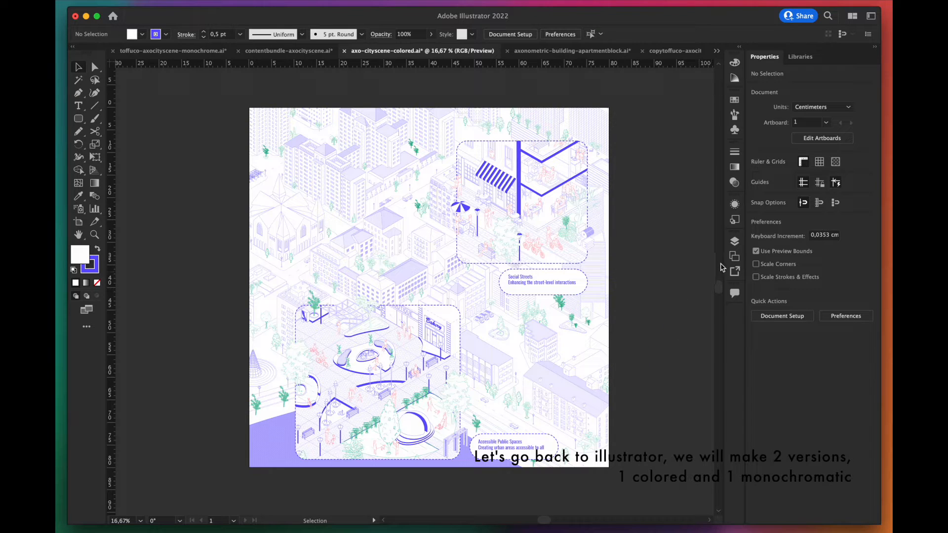
- Switch to axo-cityscene-colored.ai in Illustrator and check that both diagrams and captions sit on Layer 2 by toggling its visibility
click(734, 243)
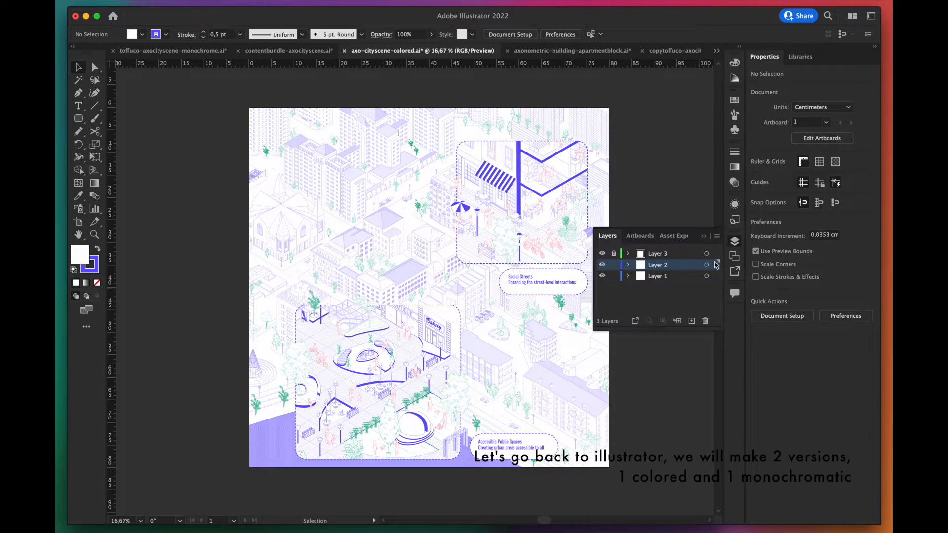
click(603, 265)
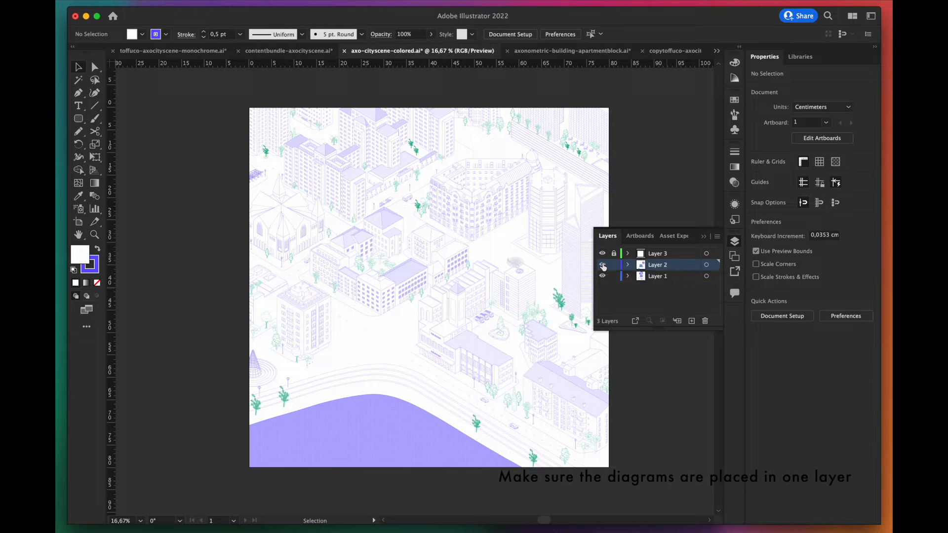
click(603, 266)
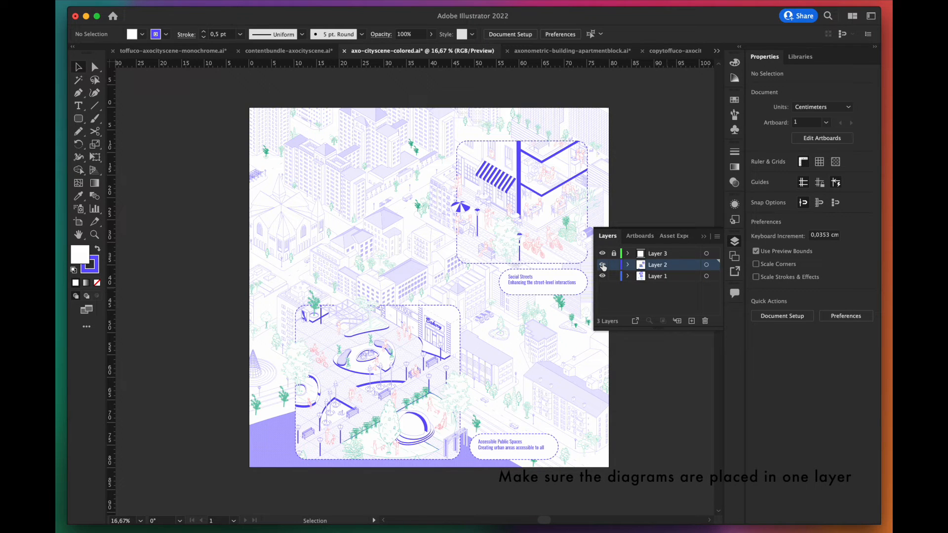
click(603, 266)
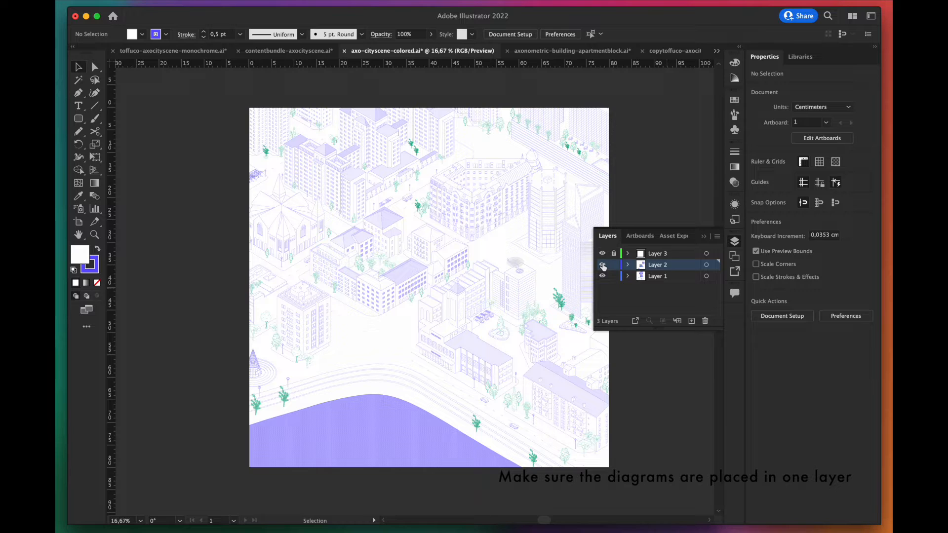
click(604, 266)
- Add a new layer directly beneath Layer 2 and hide Layer 1 containing the base buildings
click(691, 321)
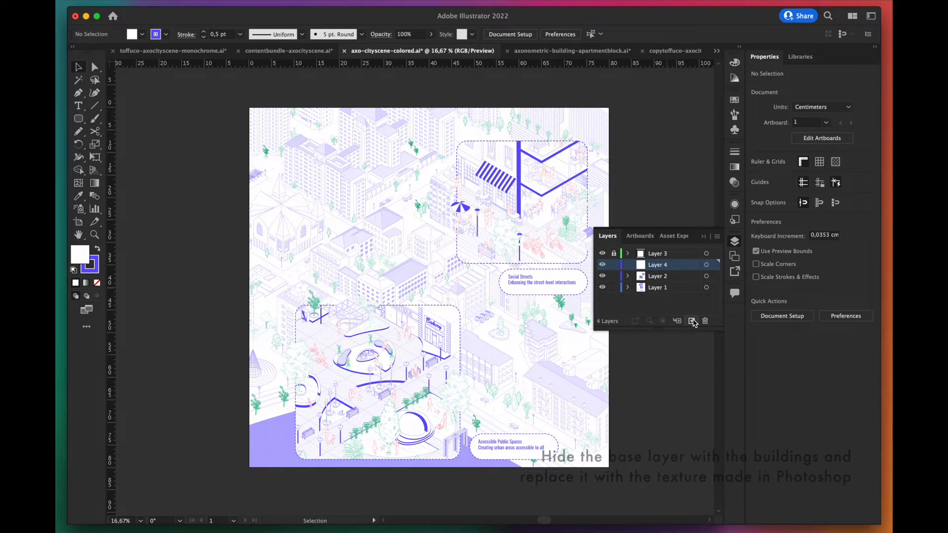
drag(644, 271, 658, 282)
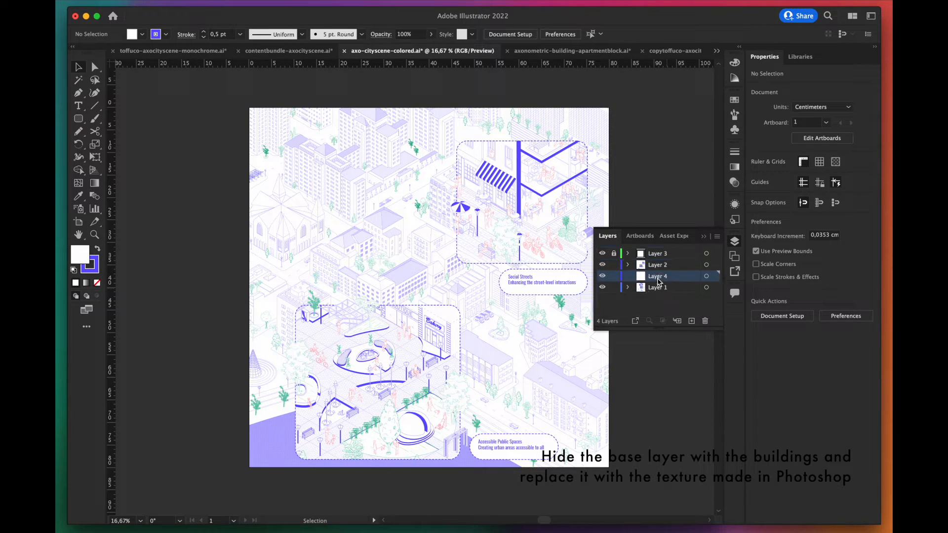
click(602, 289)
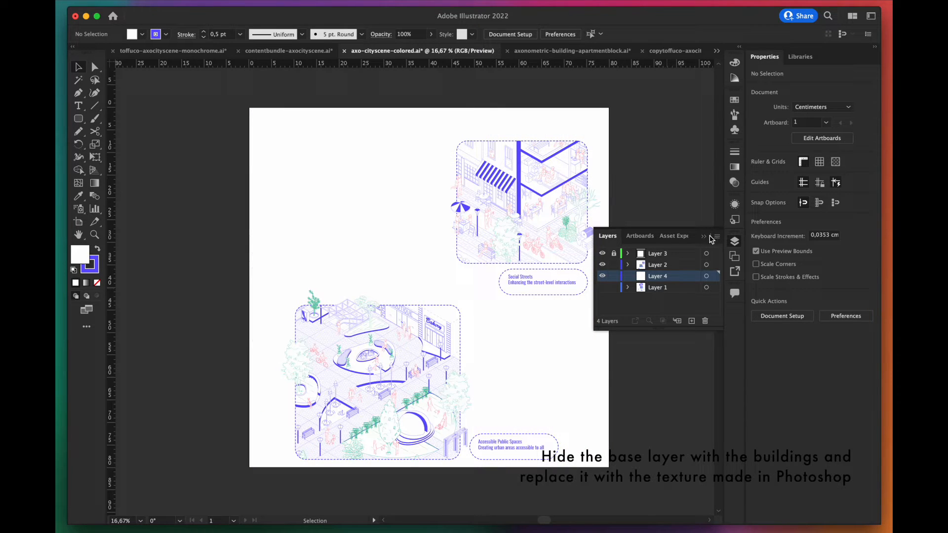
- Paste the halftone image in place on the new layer, covering the 80 by 80 cm artboard at 70% opacity
key(super+shift+v)
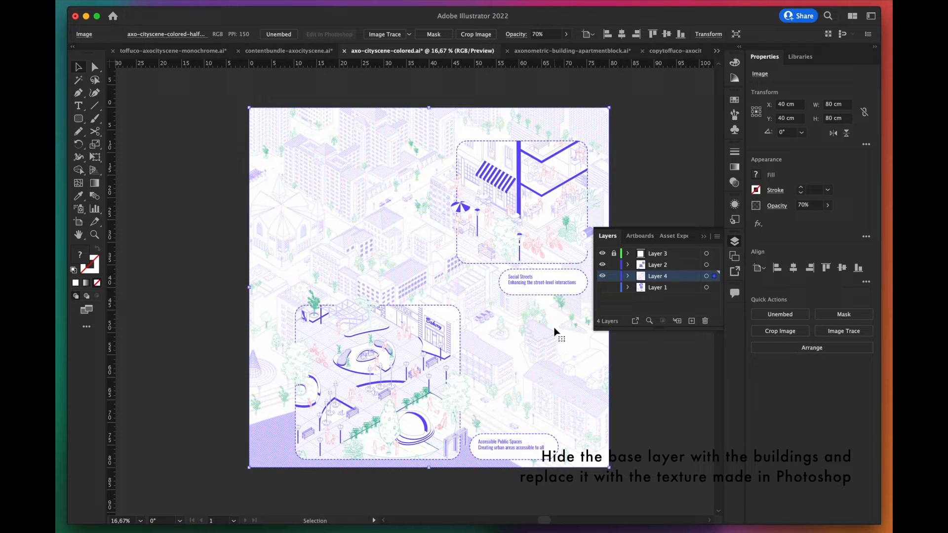
click(627, 385)
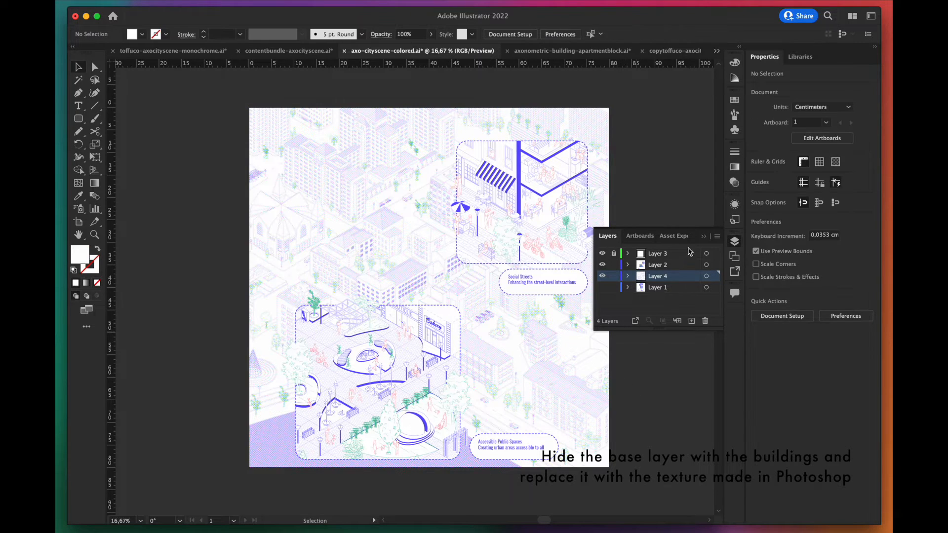
click(706, 237)
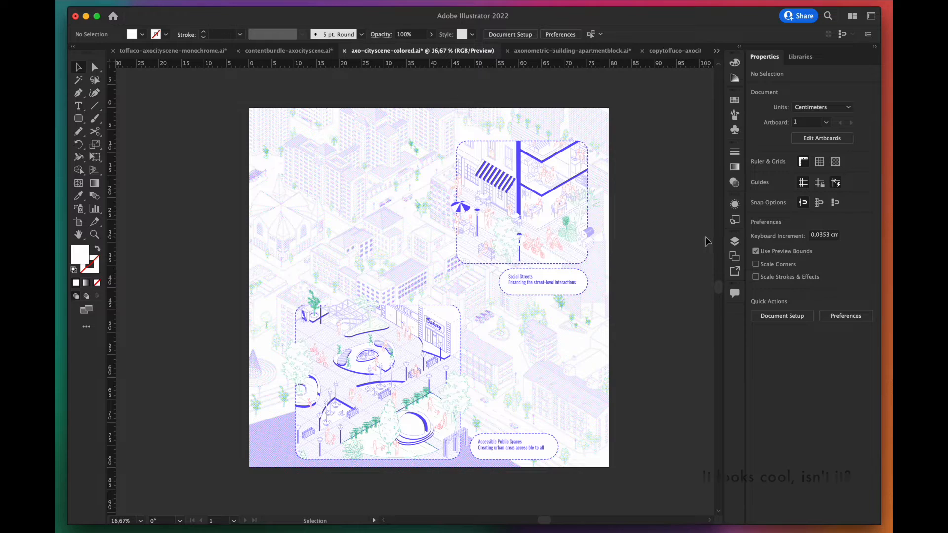
scroll(453, 475, up, 1)
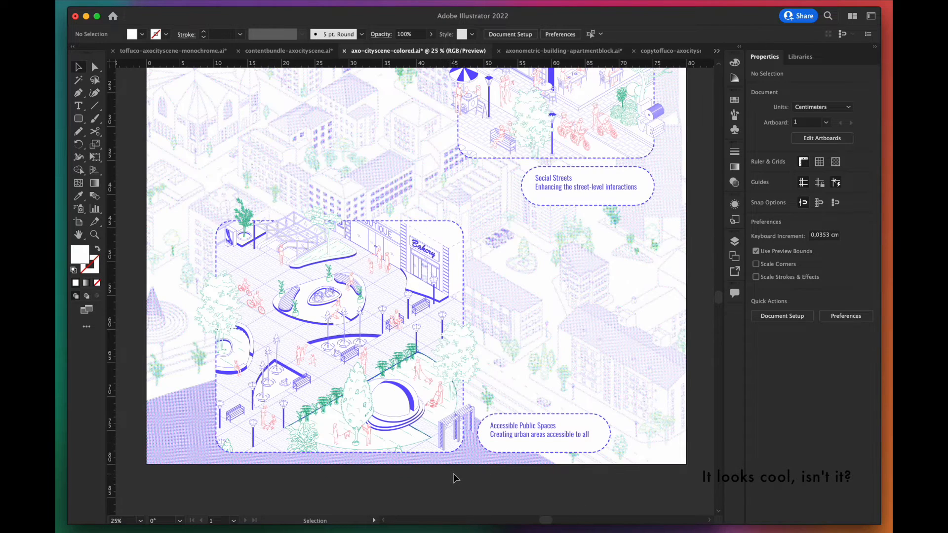
- Examine the halftone base behind the insets and captions across the colored diagram, including a close view of the dots
scroll(454, 478, up, 2)
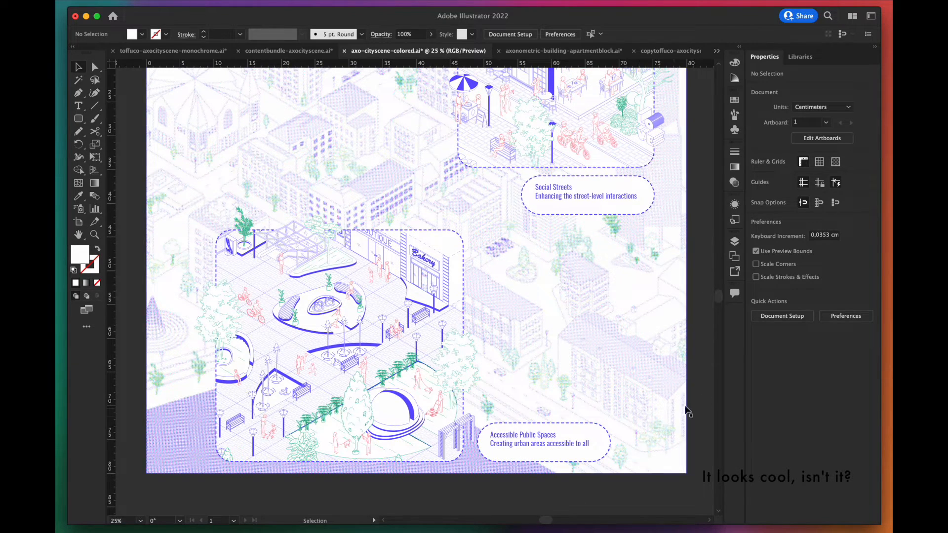
scroll(705, 396, up, 6)
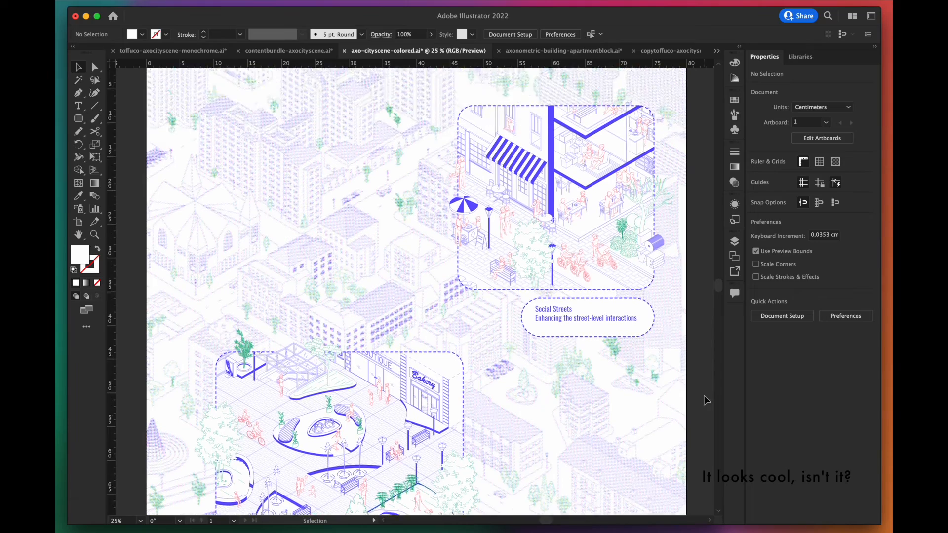
scroll(440, 313, up, 3)
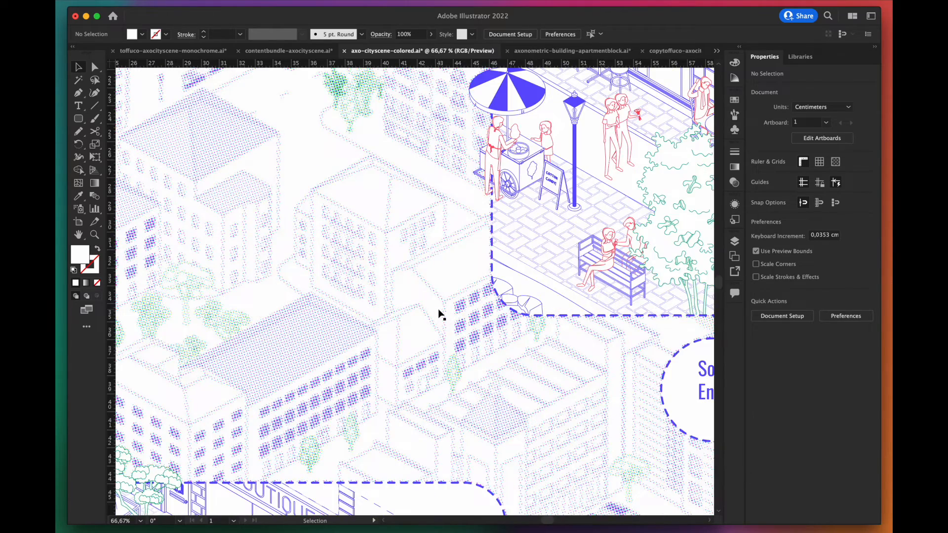
scroll(439, 313, down, 3)
scroll(441, 312, down, 3)
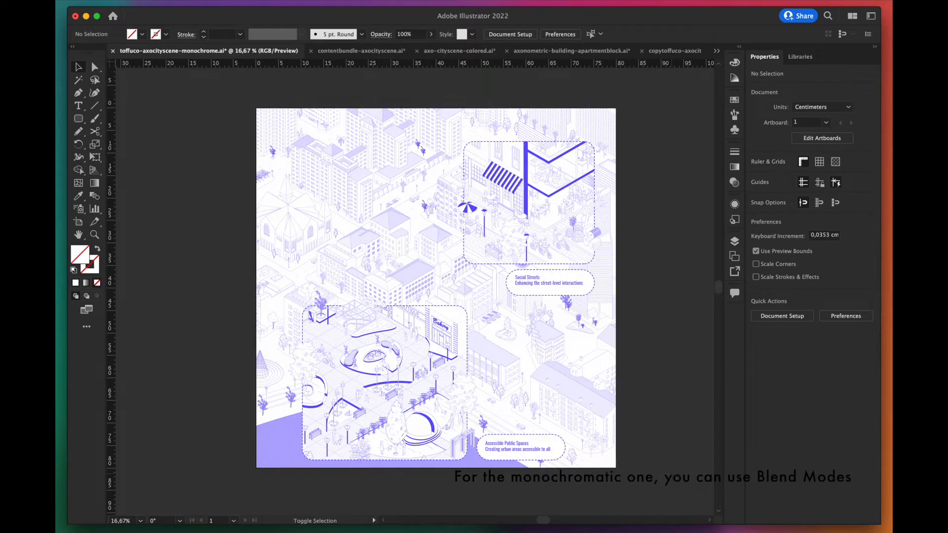
- In toffuco-axocityscene-monochrome.ai, paste the halftone image in place over the base drawing and set its opacity to 70%
key(super+z)
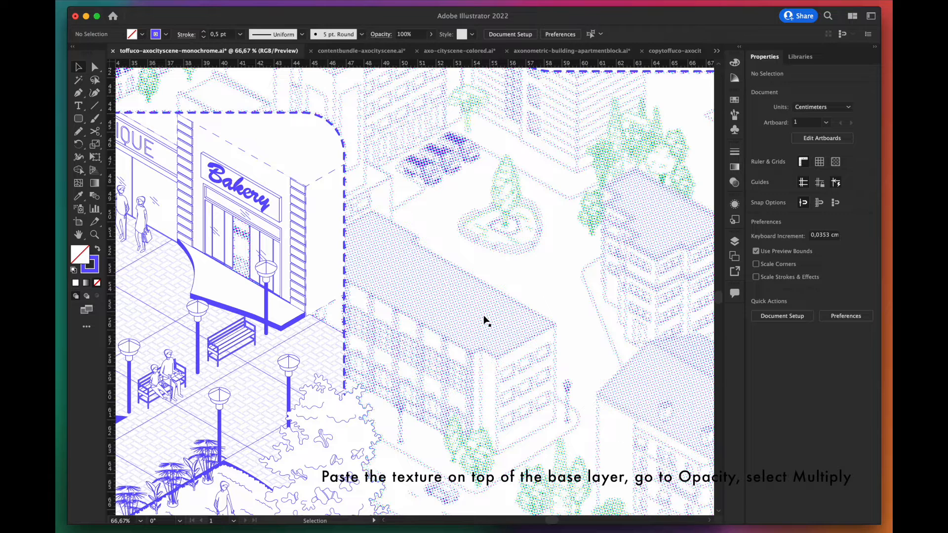
click(483, 319)
click(829, 206)
drag(823, 218, 814, 219)
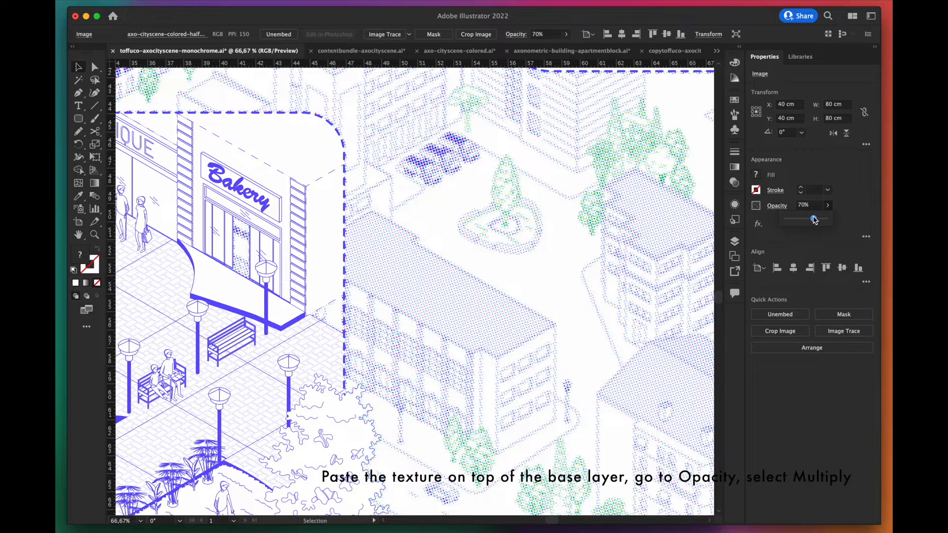
- Set the halftone image's blending mode to Multiply and its opacity to 60%
click(769, 207)
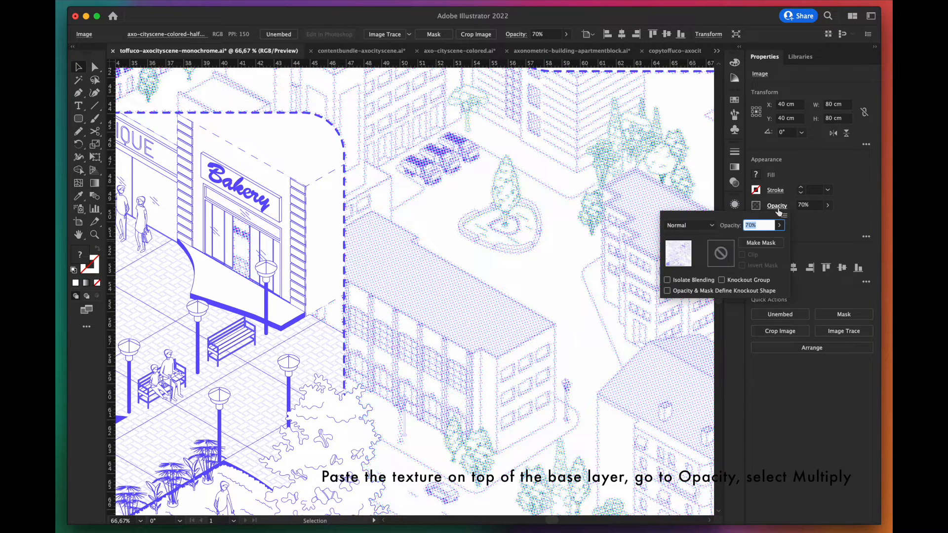
click(712, 226)
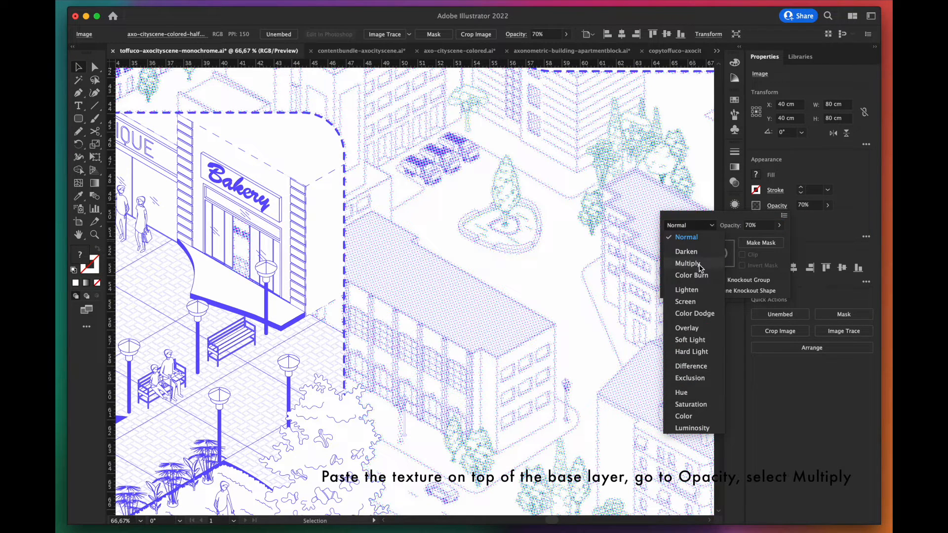
click(700, 265)
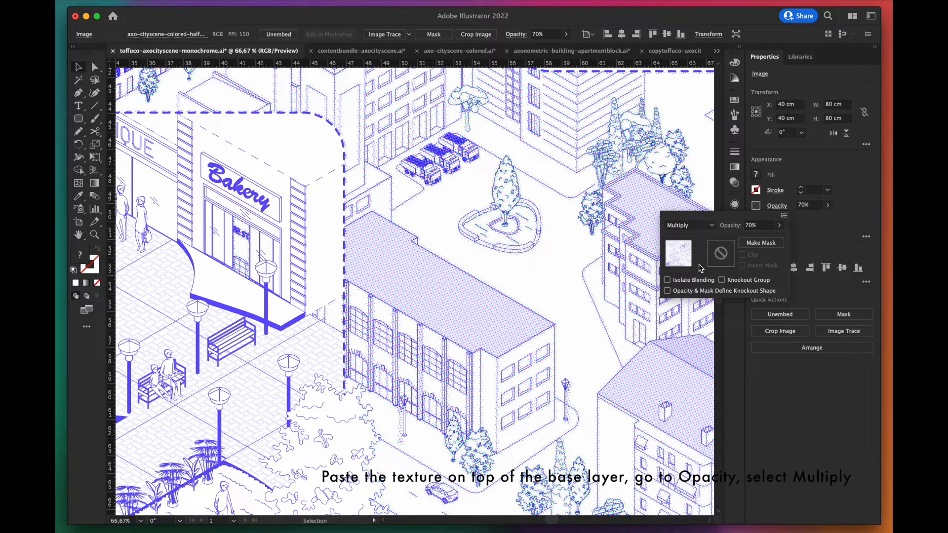
click(779, 225)
drag(769, 239, 762, 240)
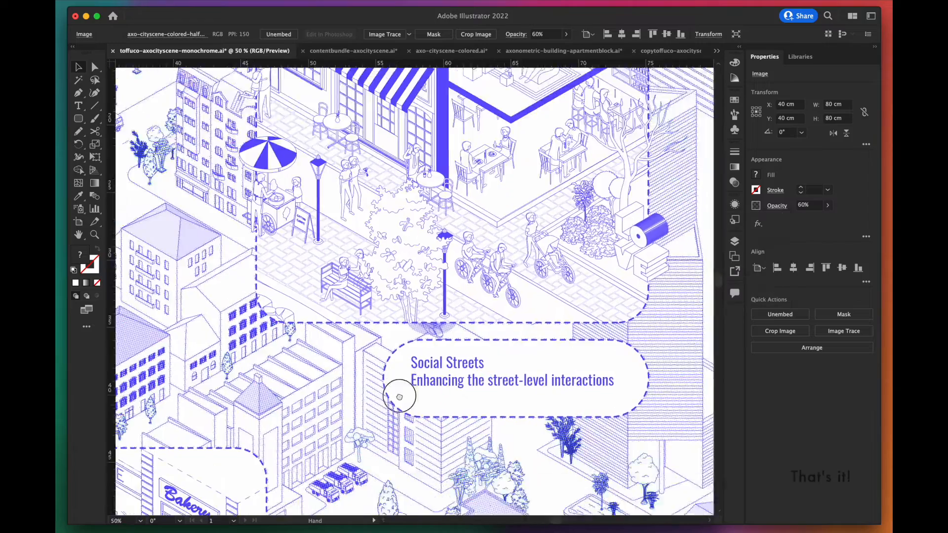
- Examine how the multiplied halftone texture looks on the buildings, roofs and trees around both insets of the monochrome diagram
drag(398, 395, 399, 85)
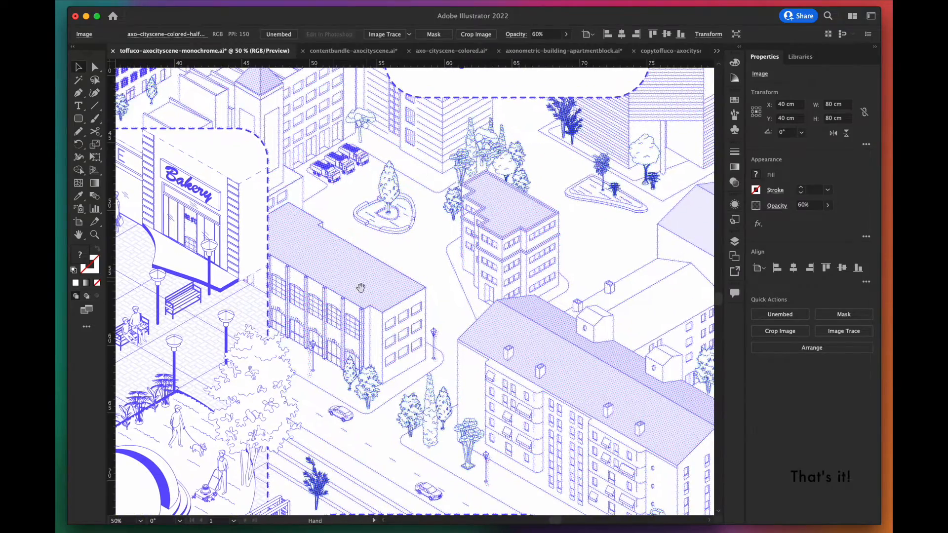
drag(185, 482, 283, 345)
drag(192, 246, 589, 308)
drag(334, 140, 303, 413)
drag(593, 224, 402, 360)
drag(331, 230, 317, 270)
scroll(316, 271, up, 5)
scroll(316, 270, left, 5)
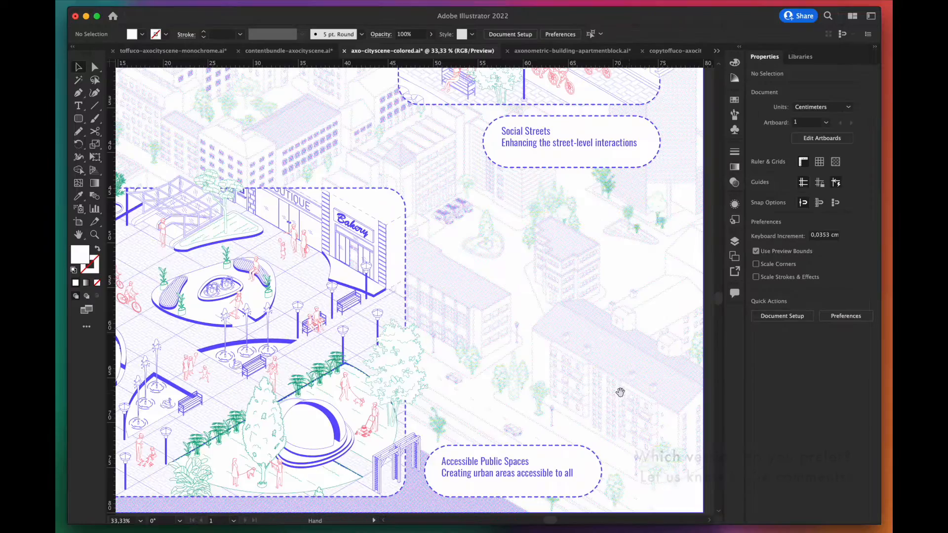
- Compare with the colored version in axo-cityscene-colored.ai, looking over its faded halftone city, street inset and public space inset
drag(639, 280, 617, 317)
drag(361, 130, 433, 269)
drag(233, 224, 275, 288)
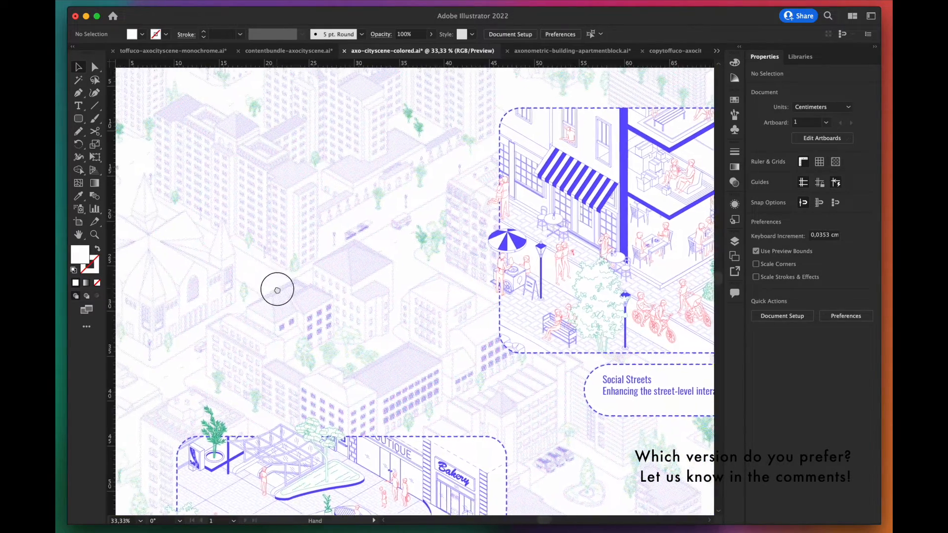
drag(233, 466, 288, 237)
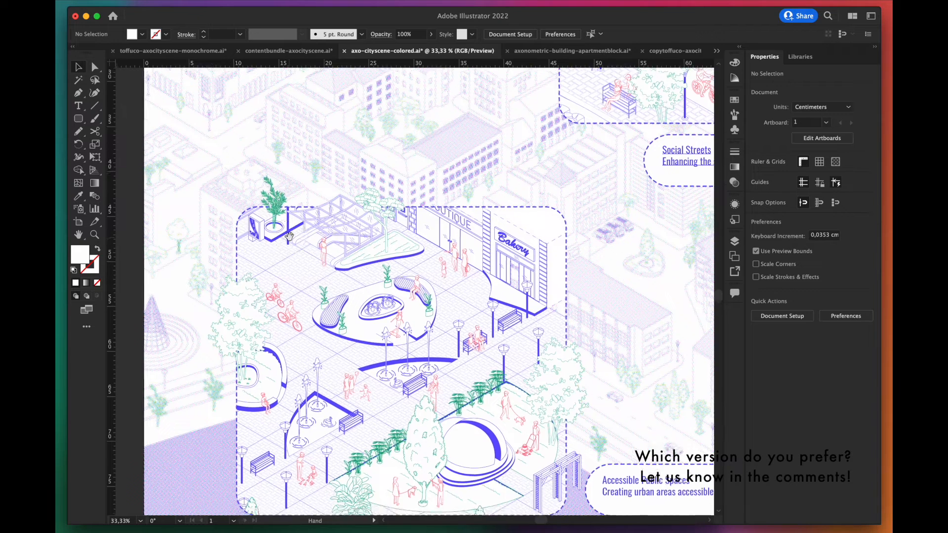